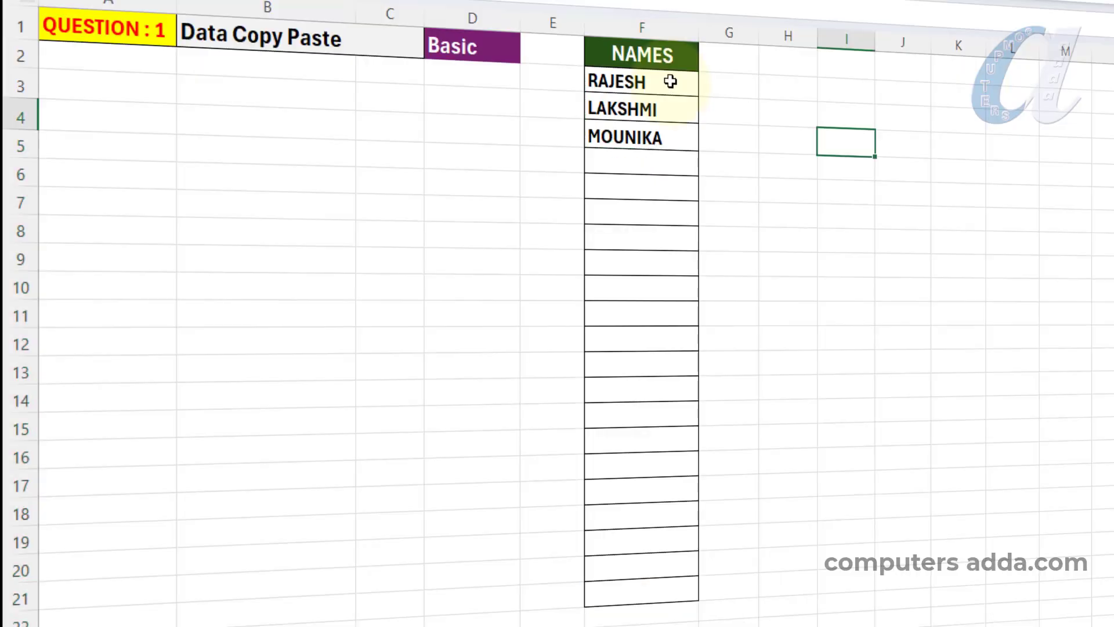
# Try filling the three existing names down the rest of the NAMES column and undo the fill
pyautogui.moveTo(671, 82); pyautogui.dragTo(677, 597)
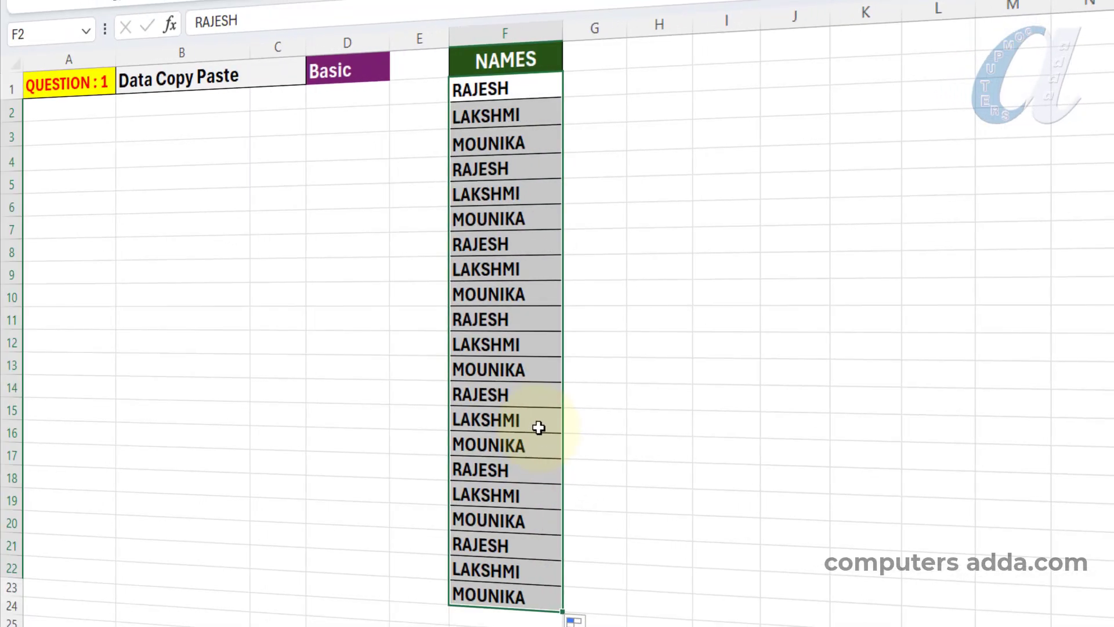
pyautogui.hotkey('ctrl', 'z')
# Fill all the empty cells of the NAMES column from F5 down with the relative formula =F2
pyautogui.click(519, 173)
pyautogui.moveTo(521, 169); pyautogui.dragTo(504, 595)
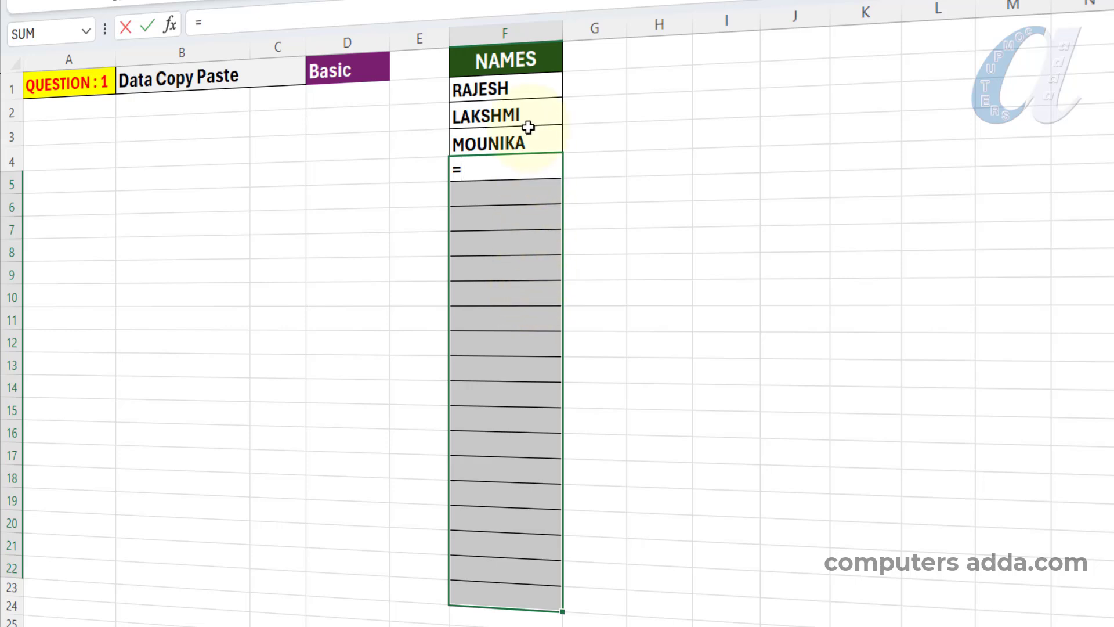
pyautogui.click(516, 86)
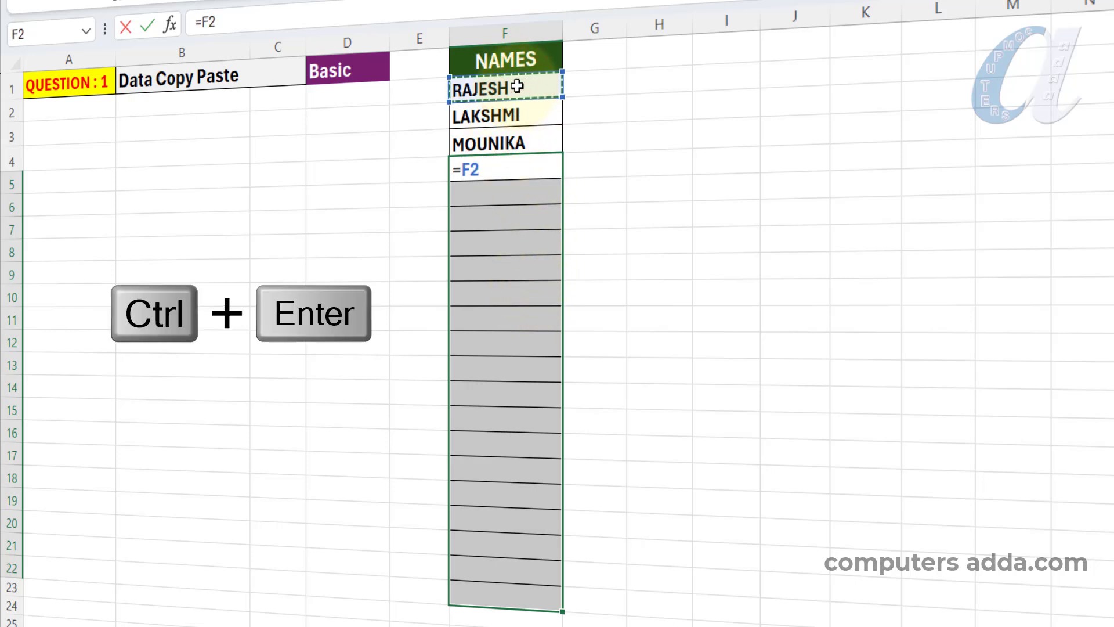
pyautogui.hotkey('ctrl', 'Return')
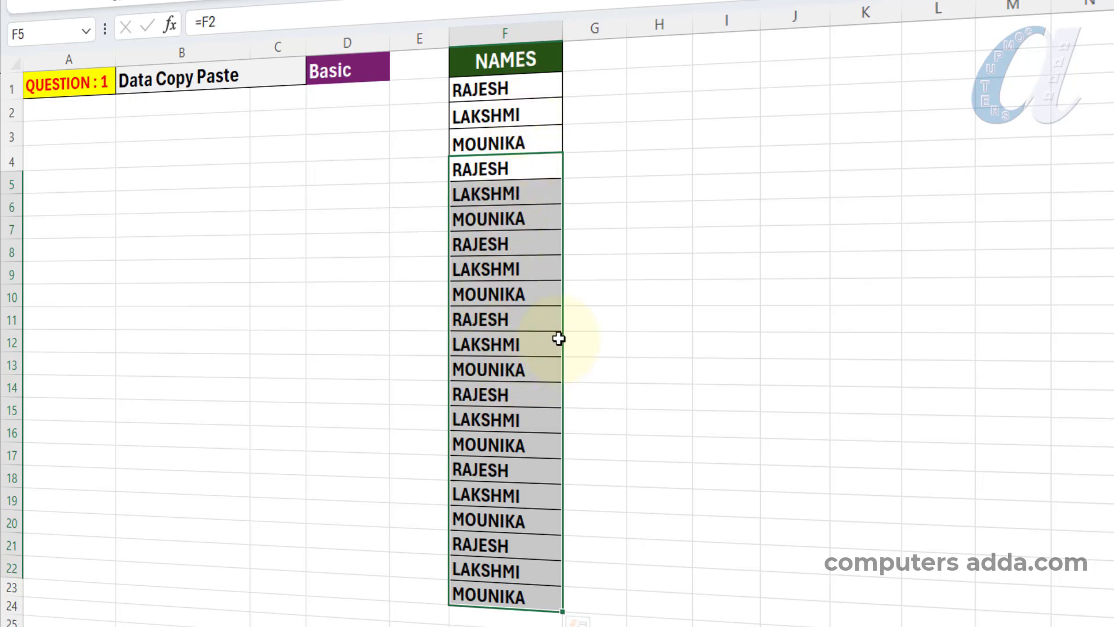
# Clear the filled cells below F4 and enter =F2 in the whole range as an array formula
pyautogui.press('Delete')
pyautogui.write('=')
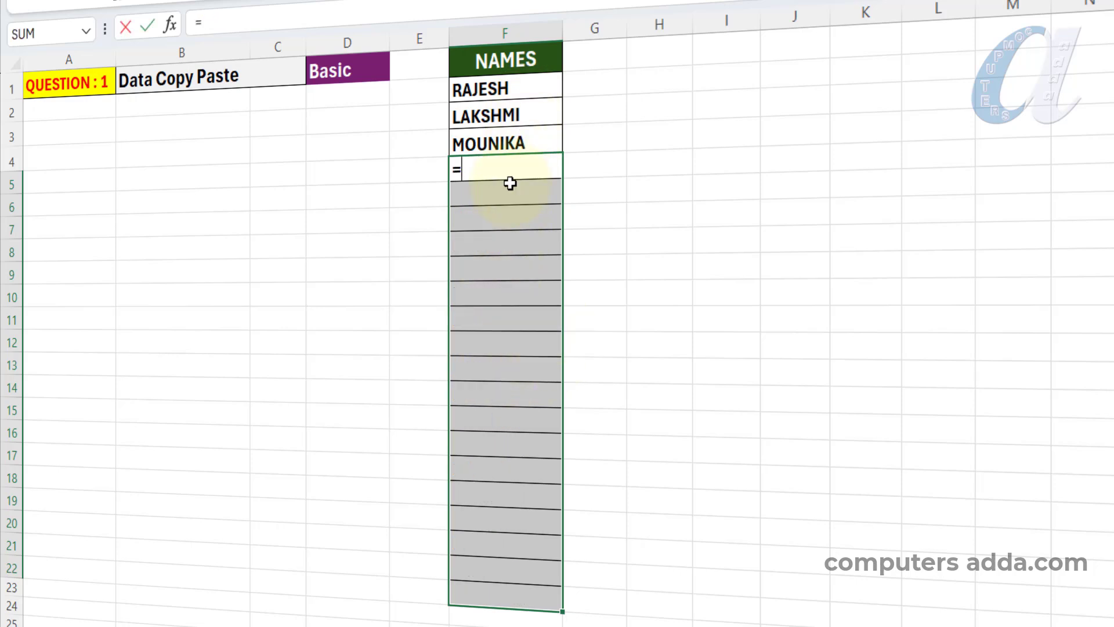
pyautogui.click(523, 86)
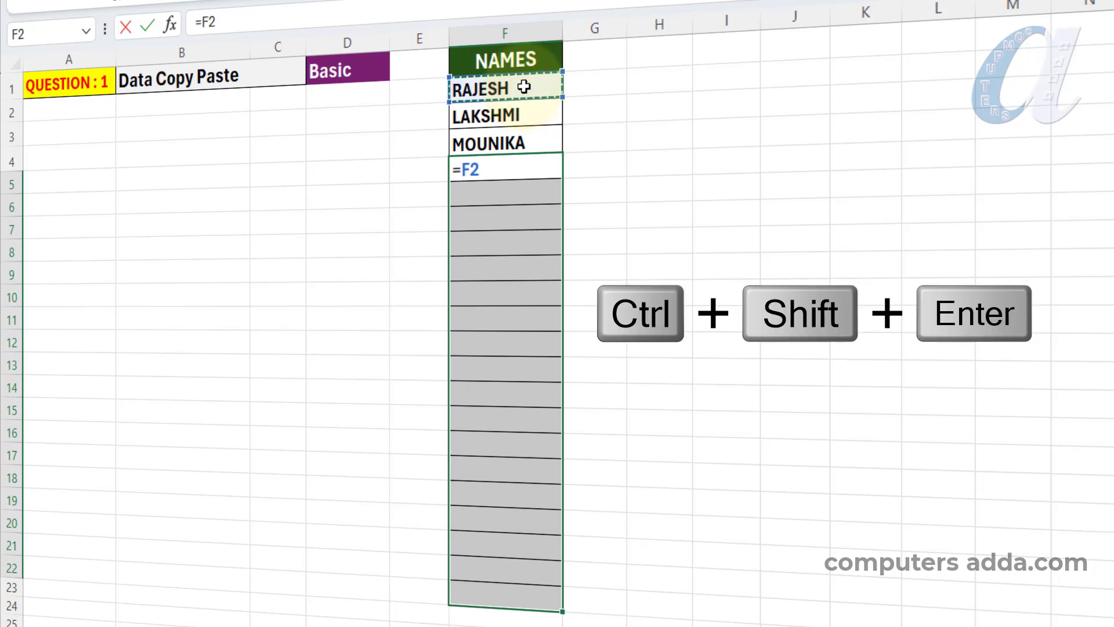
pyautogui.hotkey('ctrl', 'shift', 'Return')
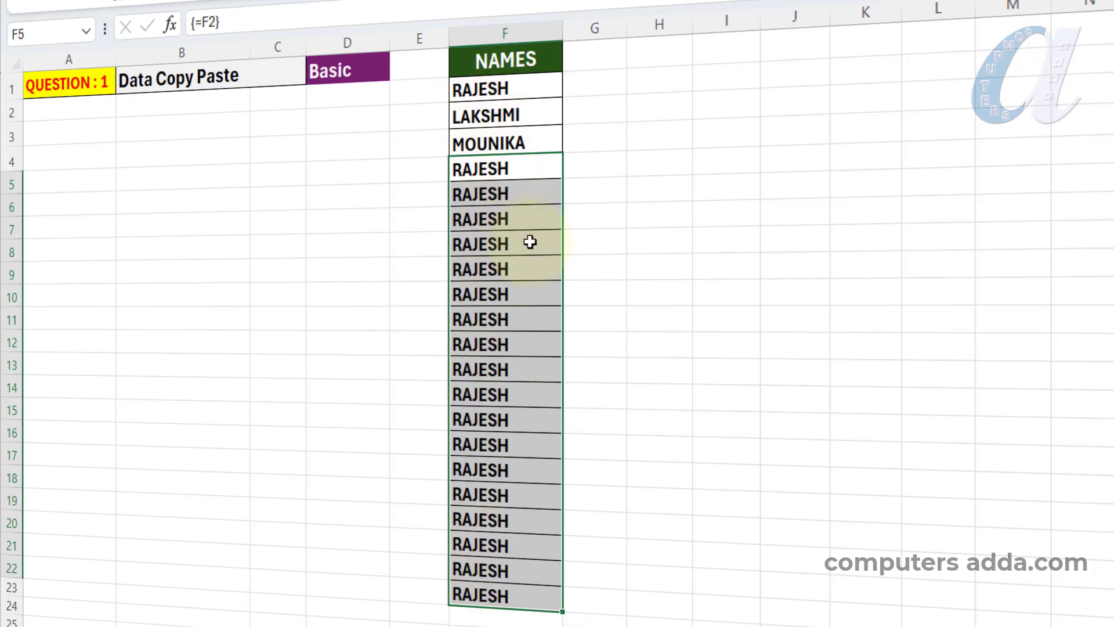
# Clear the array formula from F5 down and refill the same cells with the ordinary relative formula =F2
pyautogui.press('Delete')
pyautogui.write('=')
pyautogui.click(530, 89)
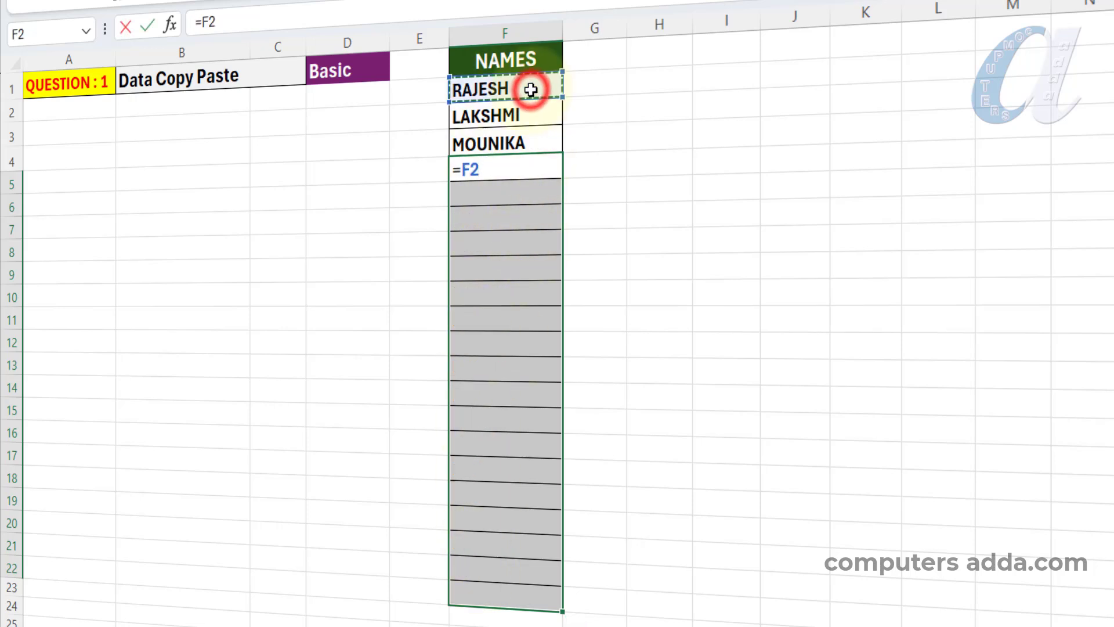
pyautogui.hotkey('ctrl', 'Return')
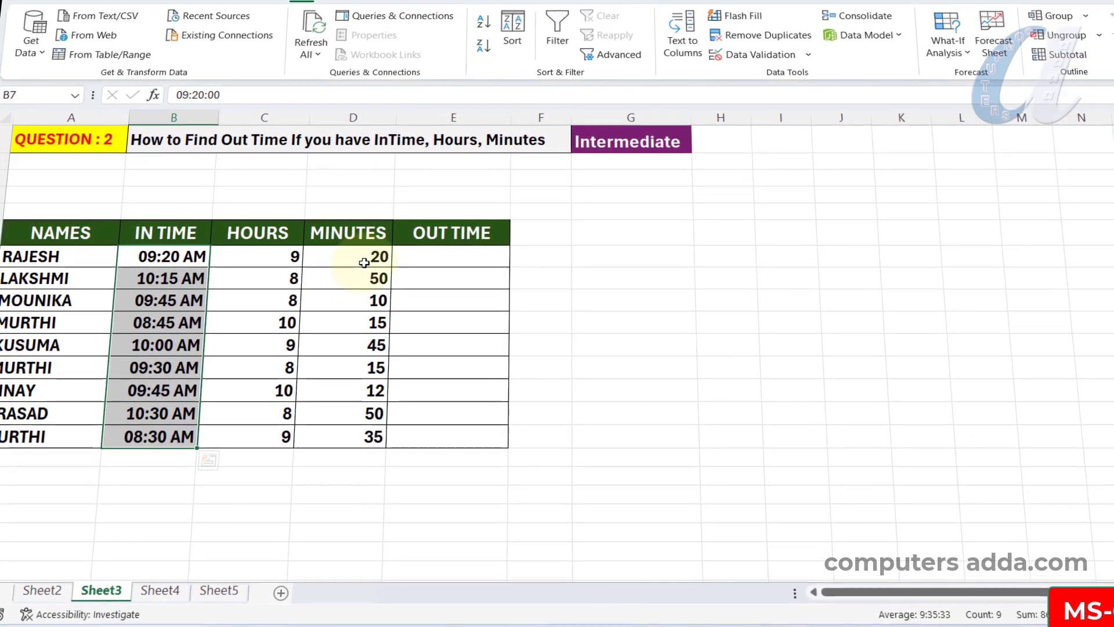
# Calculate the first OUT TIME in E7 with the formula =B7+TIME(C7,D7,0)
pyautogui.click(430, 259)
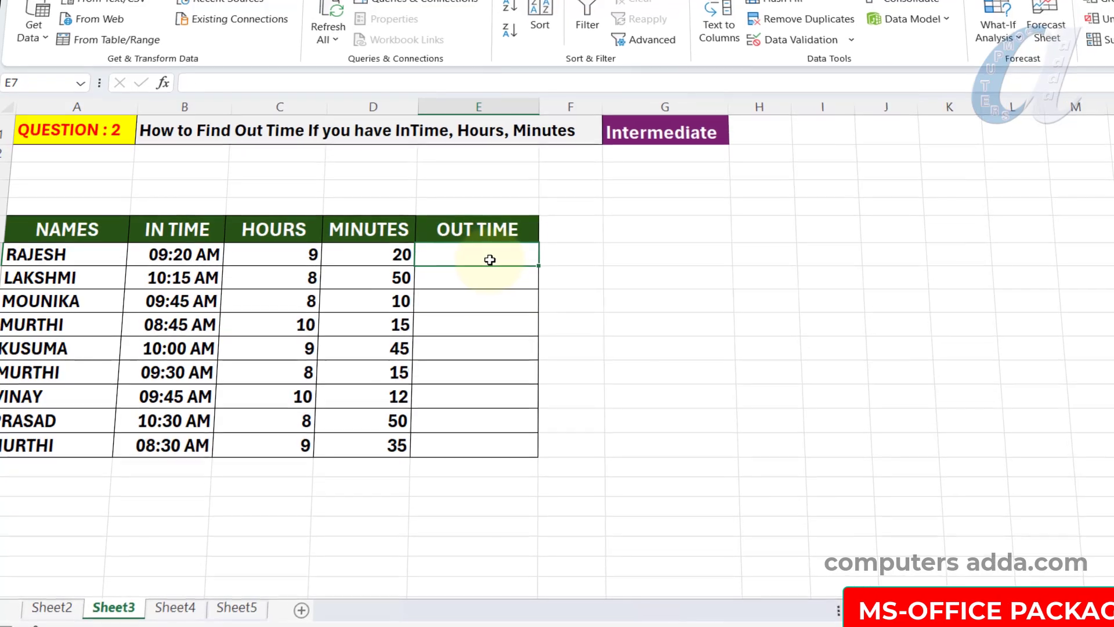
pyautogui.write('=')
pyautogui.click(172, 255)
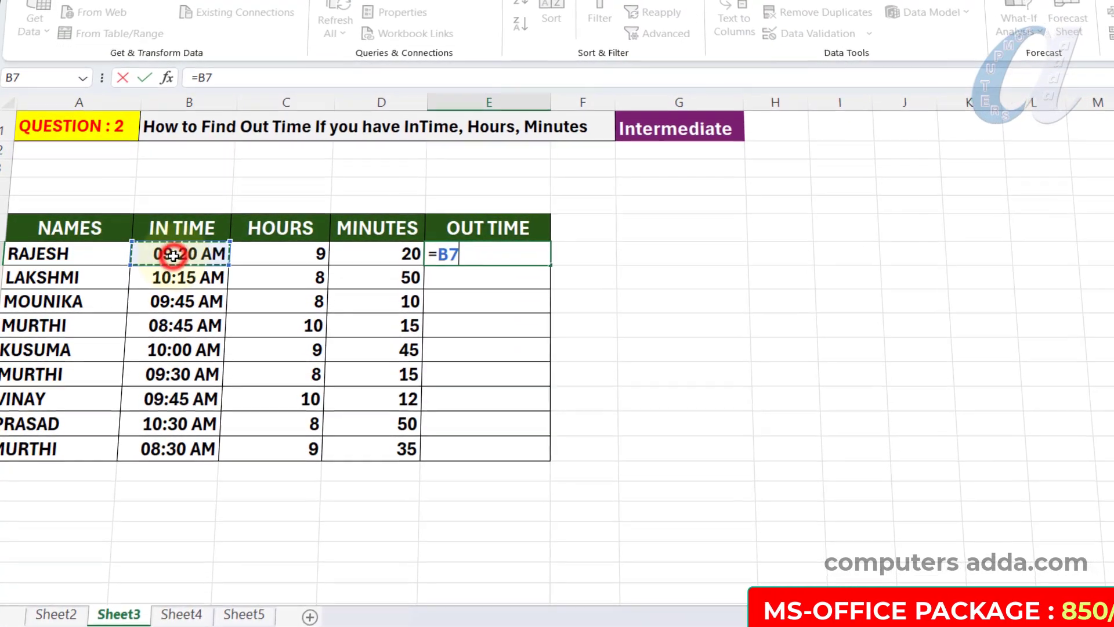
pyautogui.write('+')
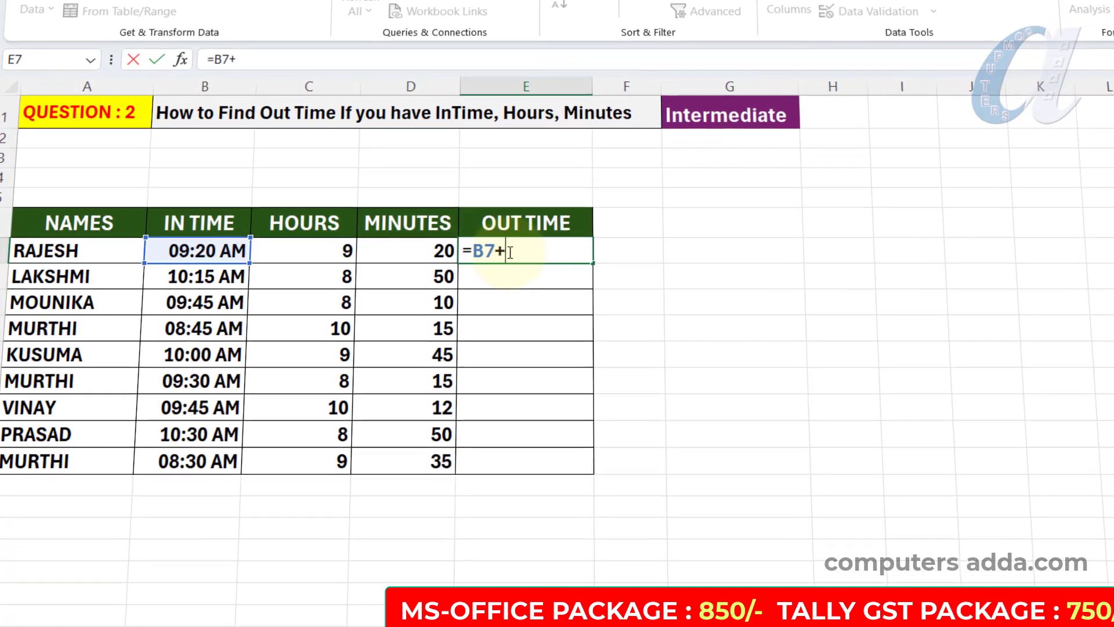
pyautogui.write('time')
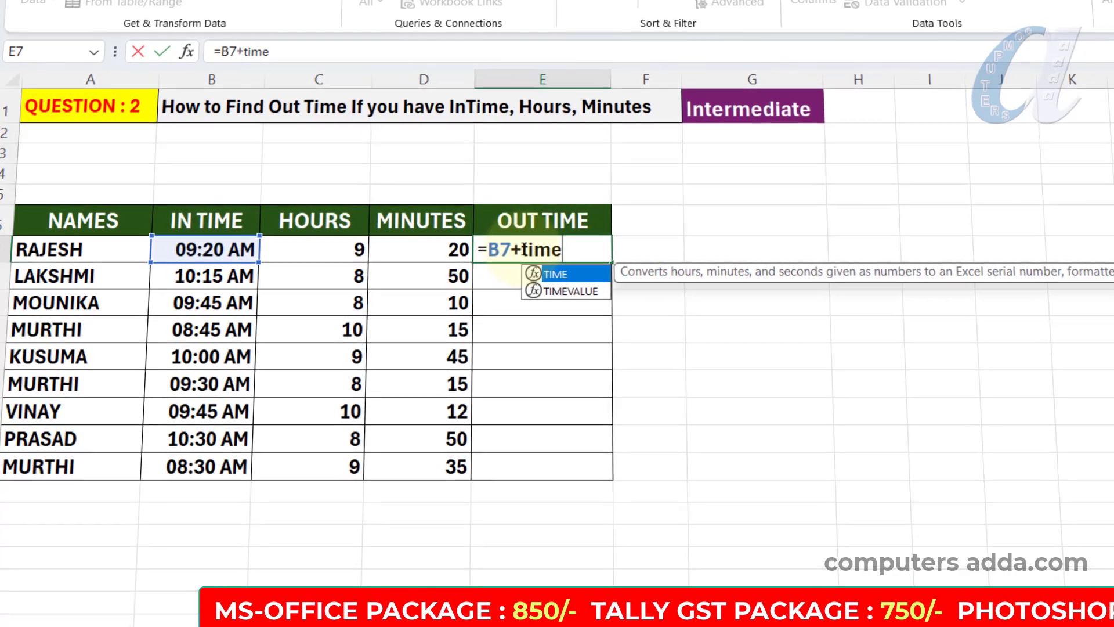
pyautogui.press('Tab')
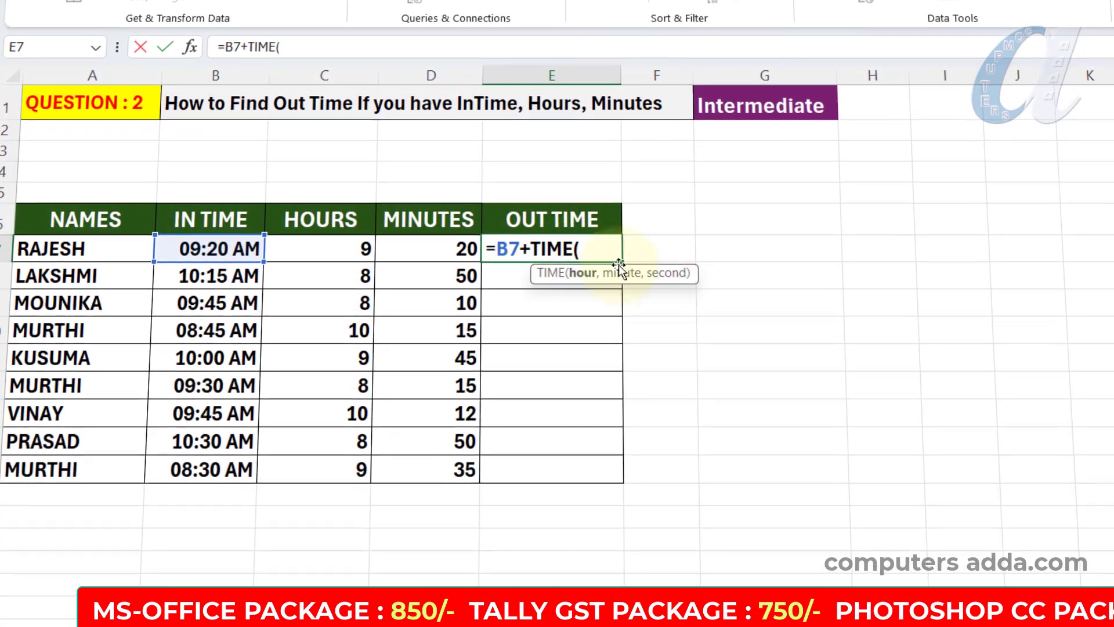
pyautogui.click(328, 244)
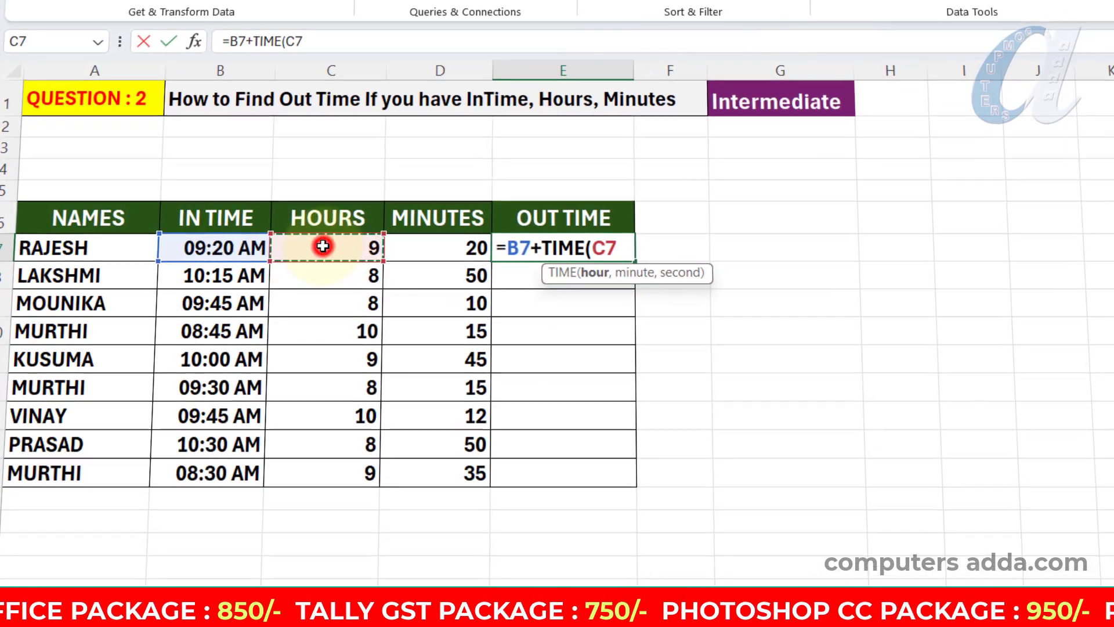
pyautogui.write(',')
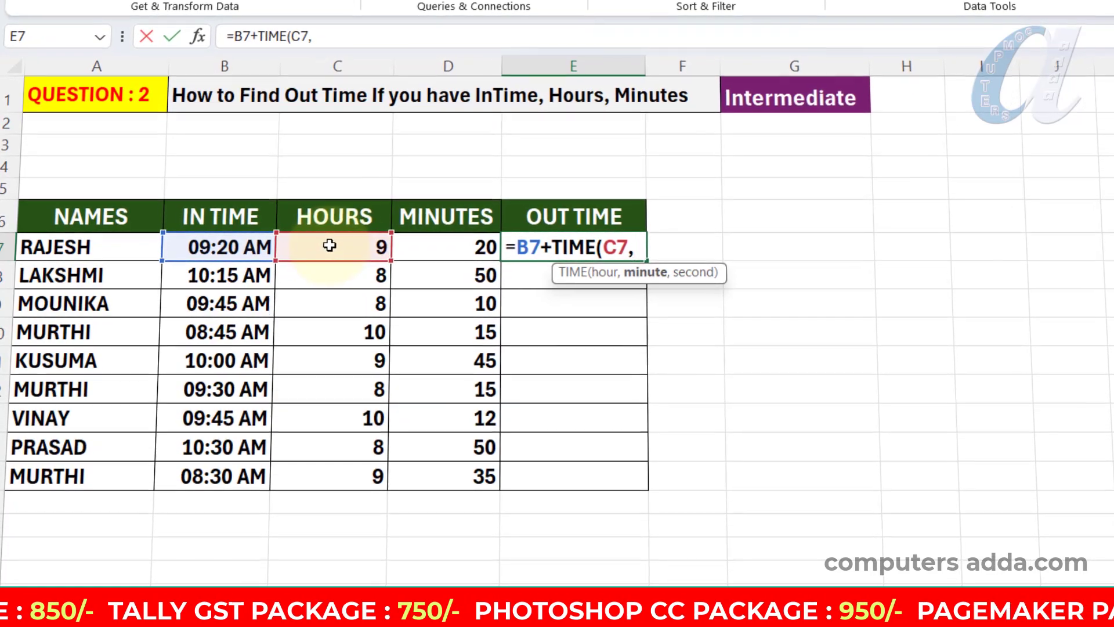
pyautogui.click(441, 243)
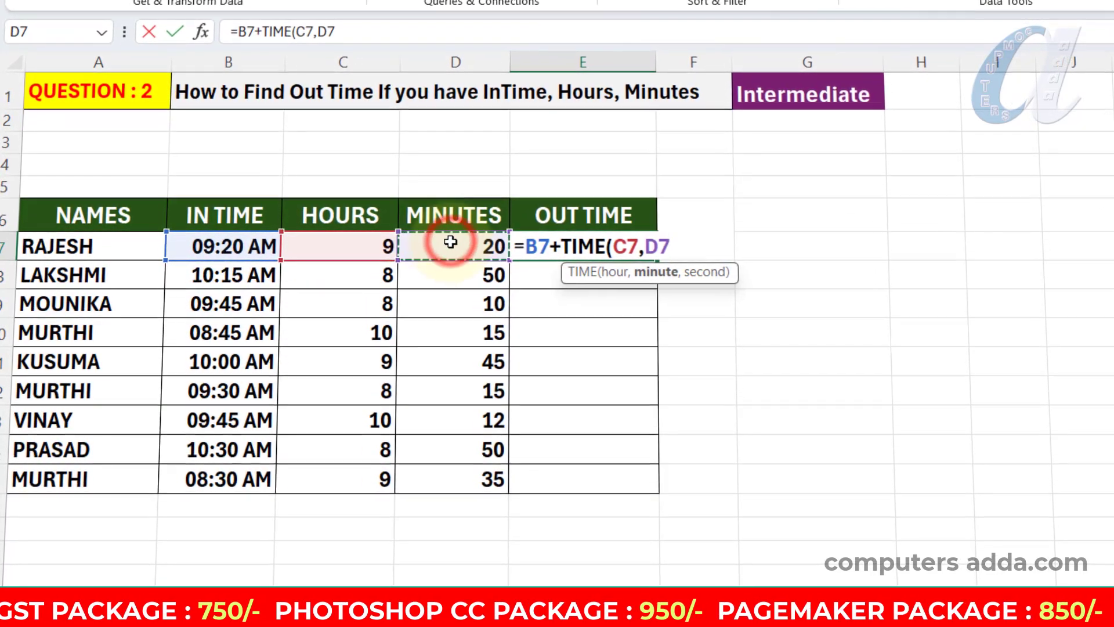
pyautogui.write(',')
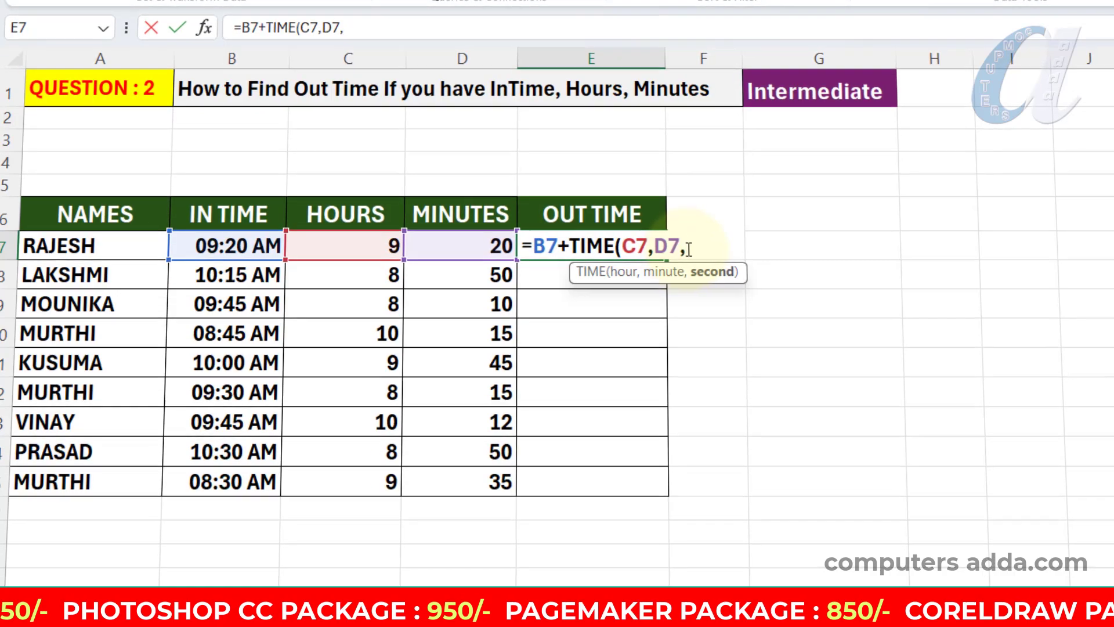
pyautogui.write('0')
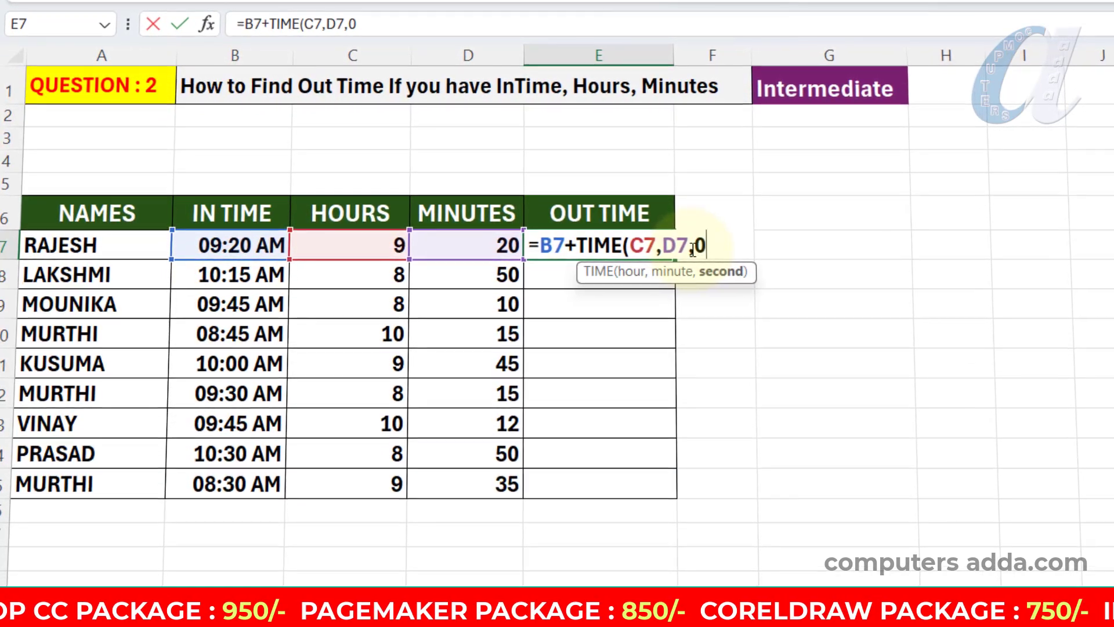
pyautogui.write(')')
pyautogui.press('Return')
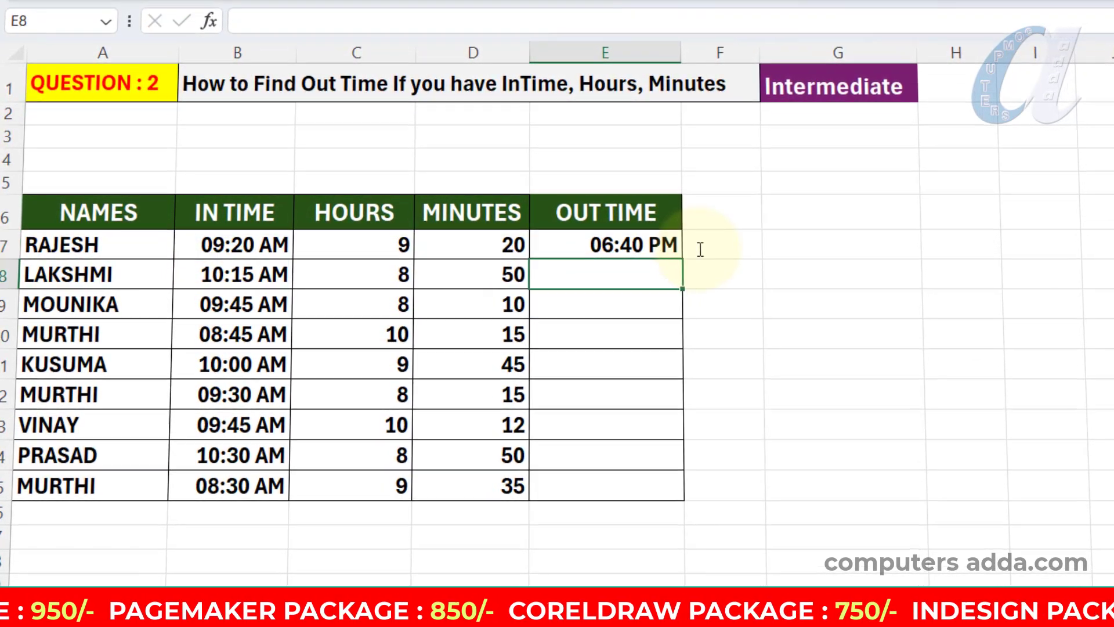
# Copy the OUT TIME formula from E7 down to the last row of the table, E15
pyautogui.click(642, 243)
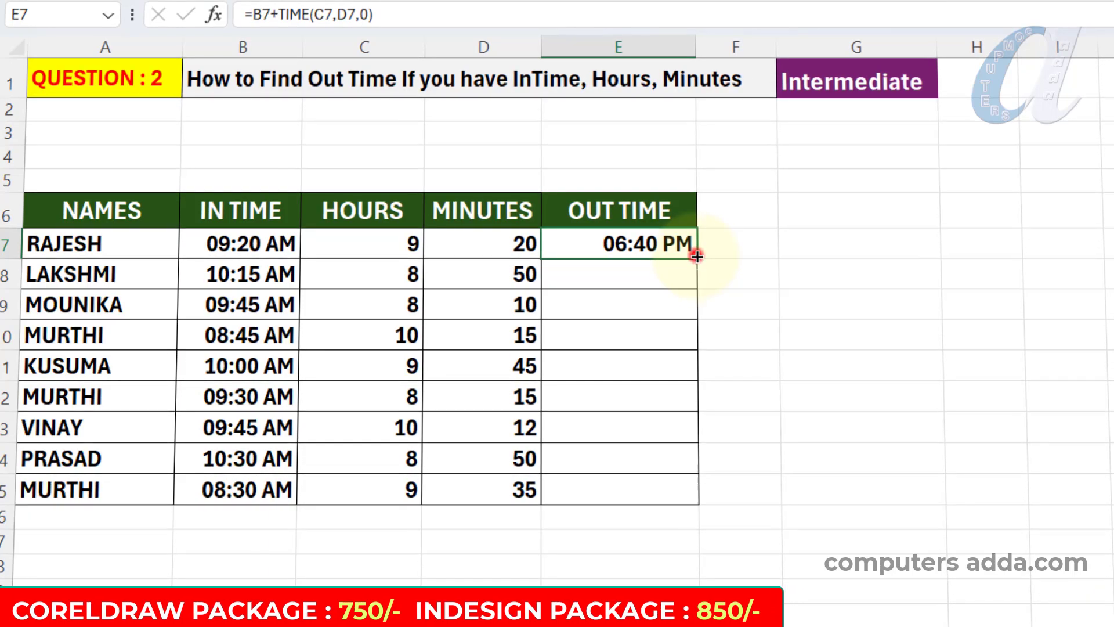
pyautogui.moveTo(696, 256); pyautogui.dragTo(688, 489)
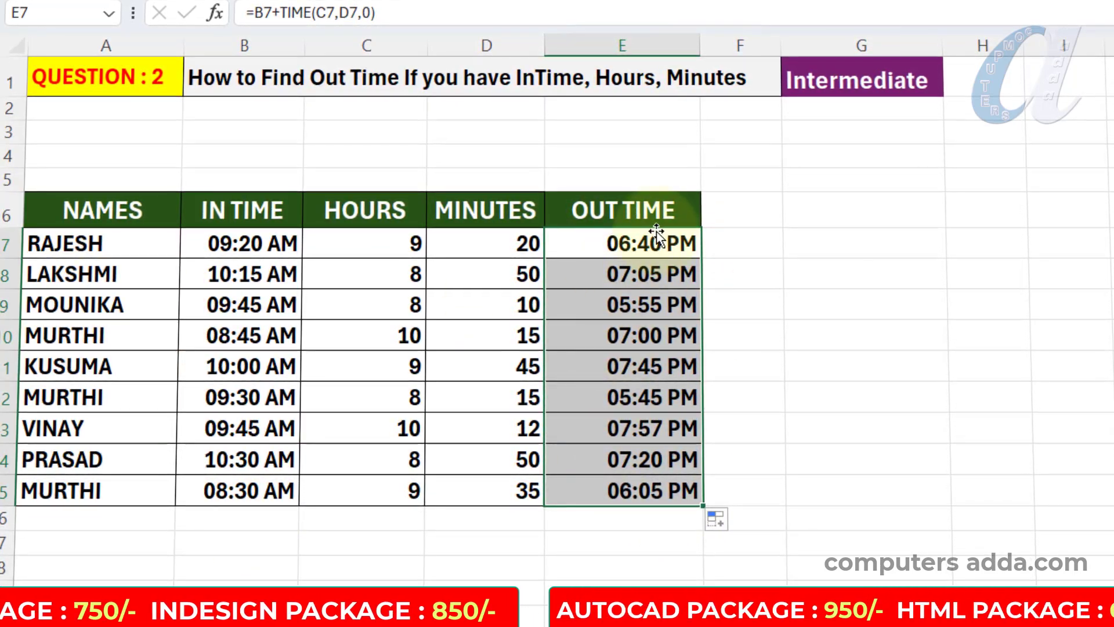
pyautogui.click(915, 231)
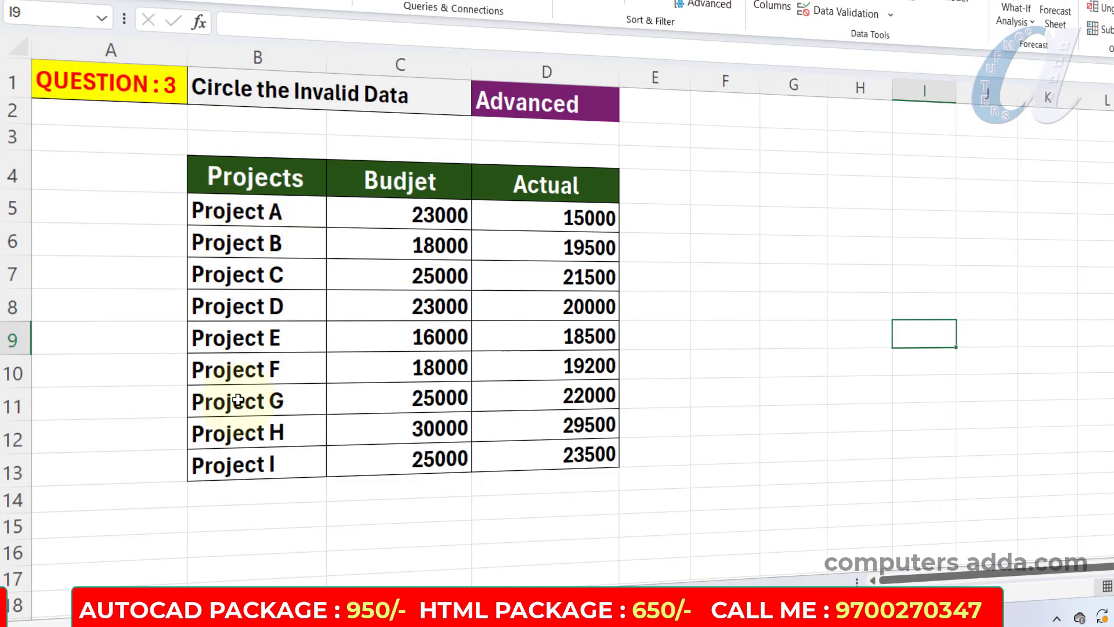
pyautogui.moveTo(381, 213); pyautogui.dragTo(385, 454)
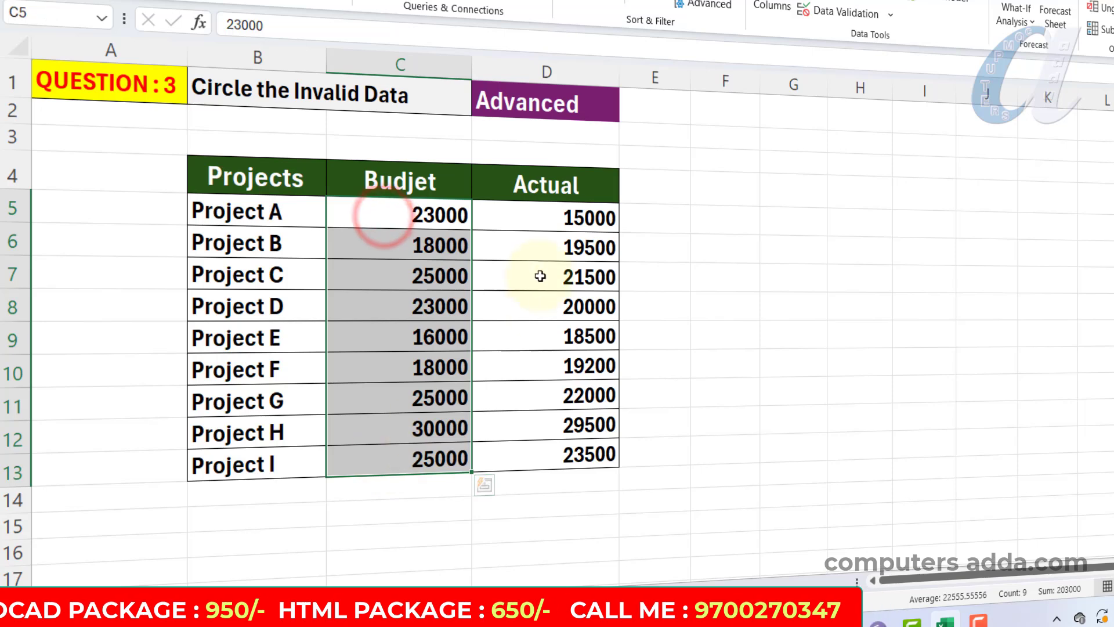
pyautogui.moveTo(540, 213); pyautogui.dragTo(542, 468)
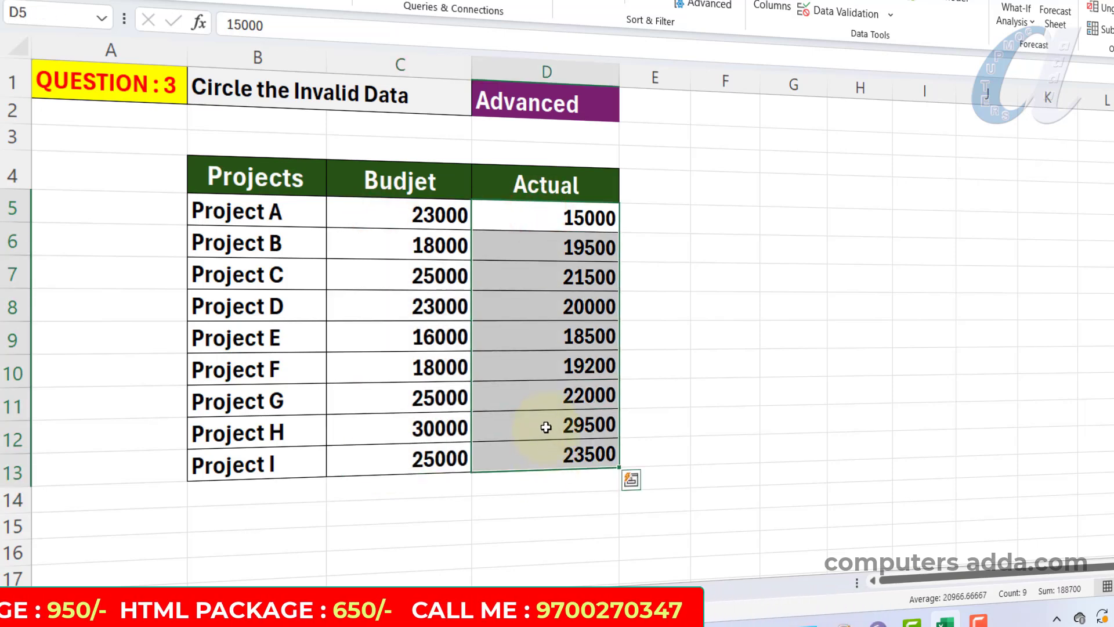
pyautogui.moveTo(545, 217); pyautogui.dragTo(552, 455)
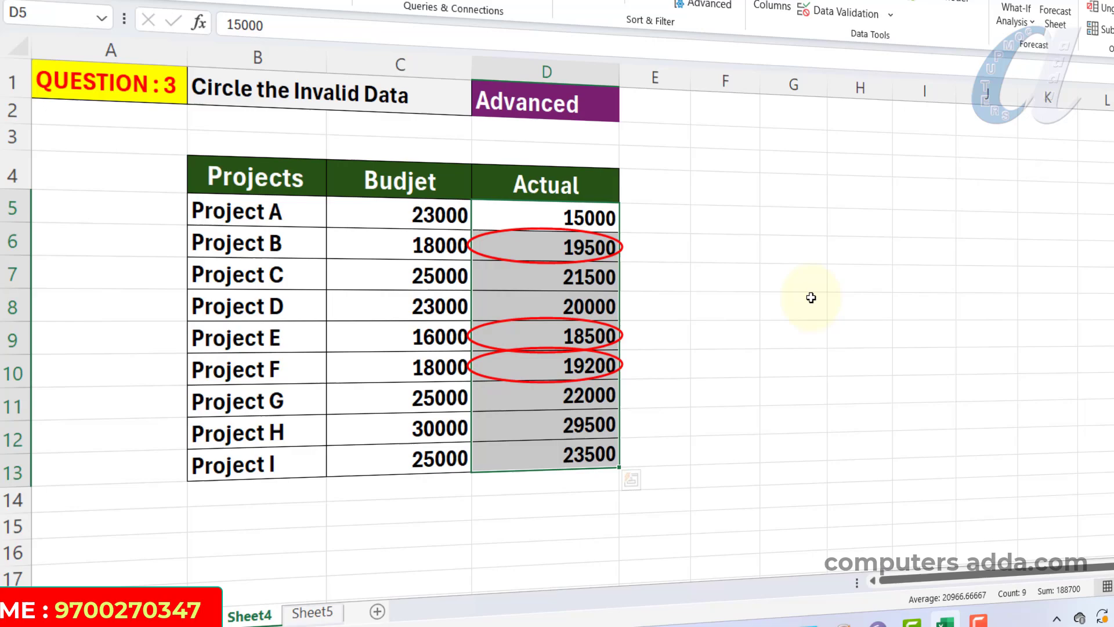
pyautogui.click(811, 297)
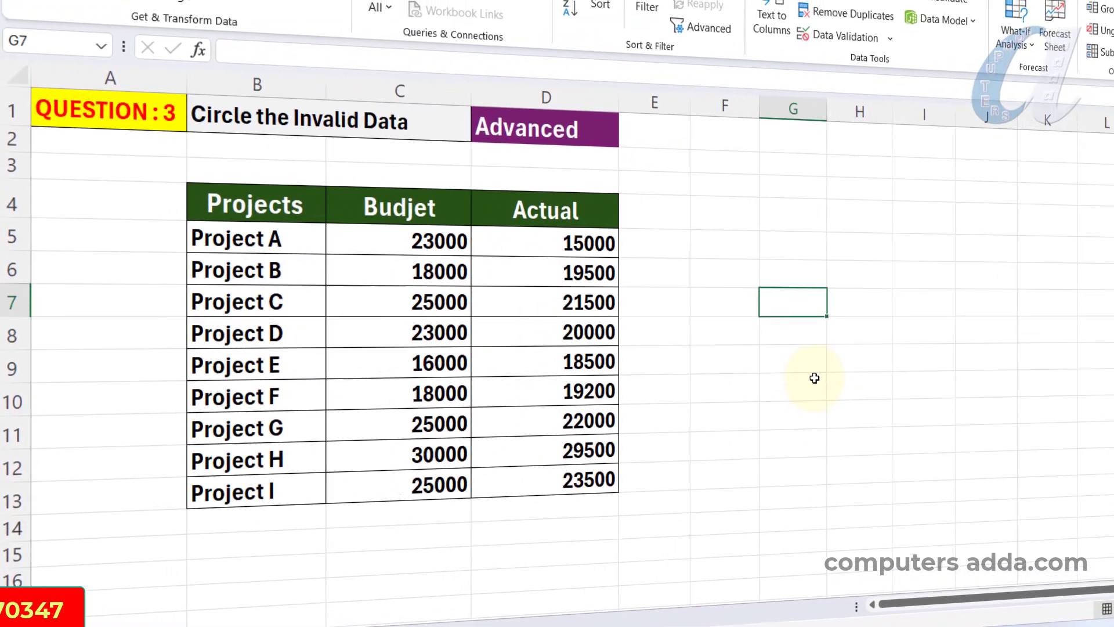
# Apply custom data validation with the formula =D5<C5 to the Actual values in D5:D13 and circle the invalid data
pyautogui.click(531, 241)
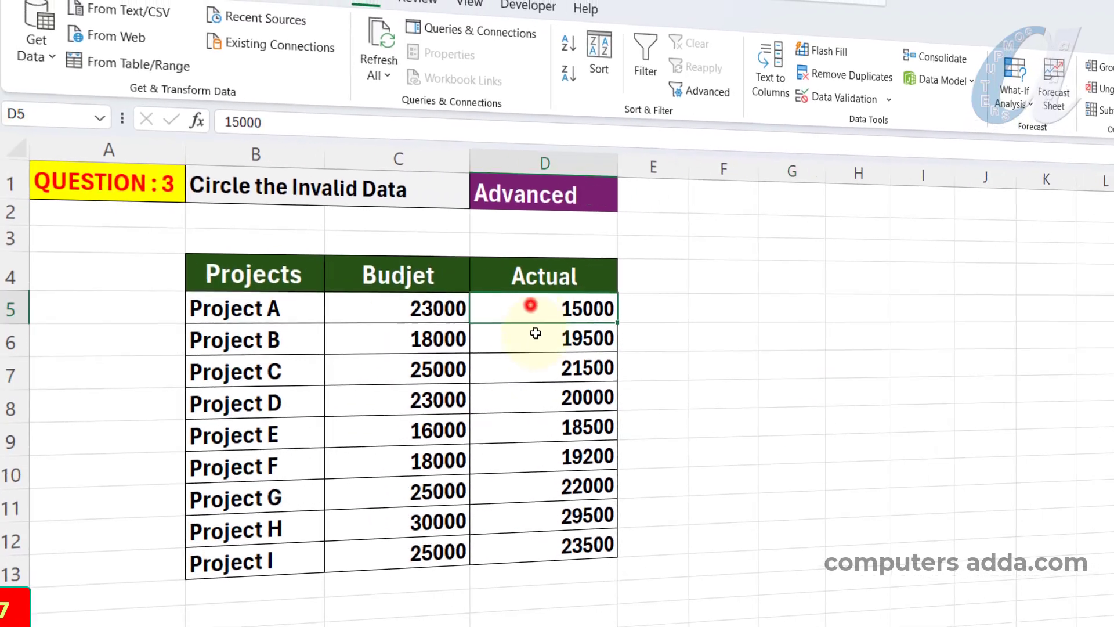
pyautogui.moveTo(530, 305); pyautogui.dragTo(540, 548)
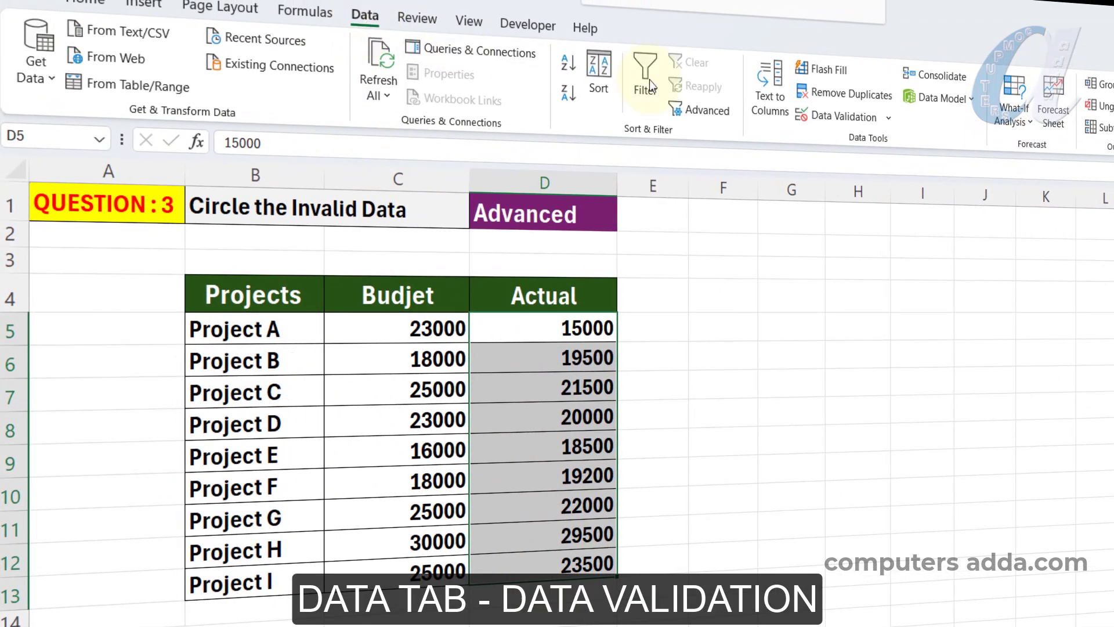
pyautogui.click(845, 117)
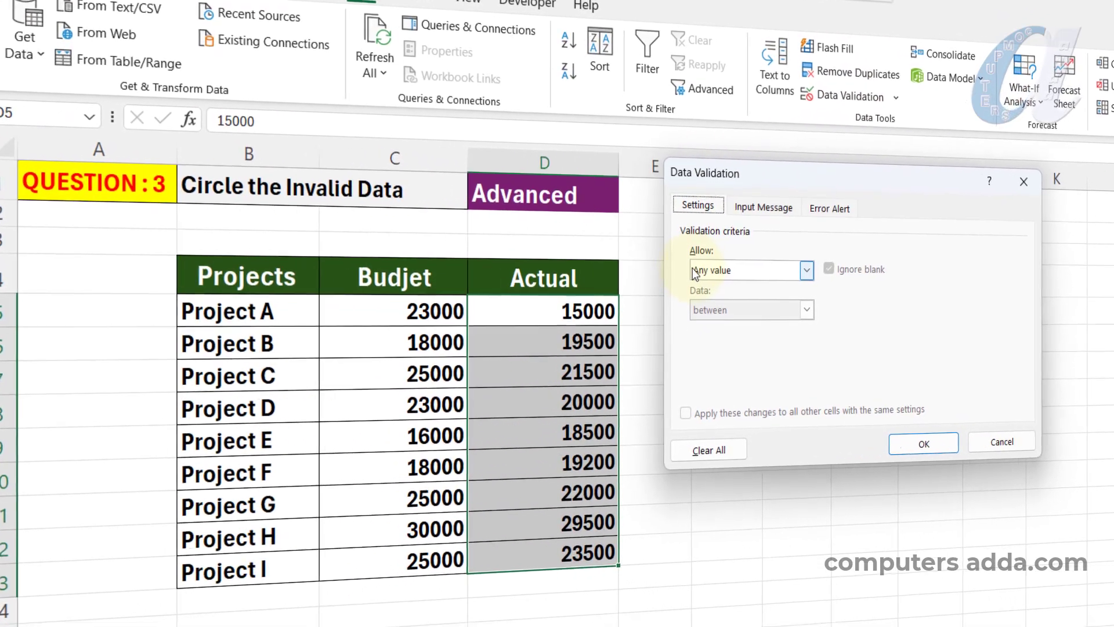
pyautogui.click(741, 280)
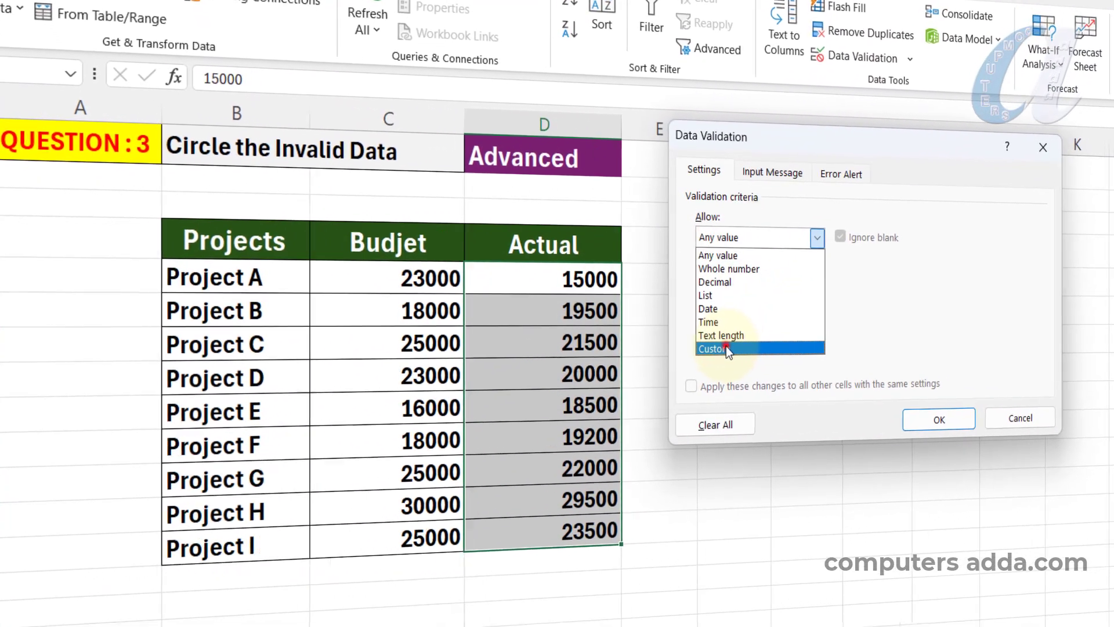
pyautogui.click(719, 364)
pyautogui.click(712, 301)
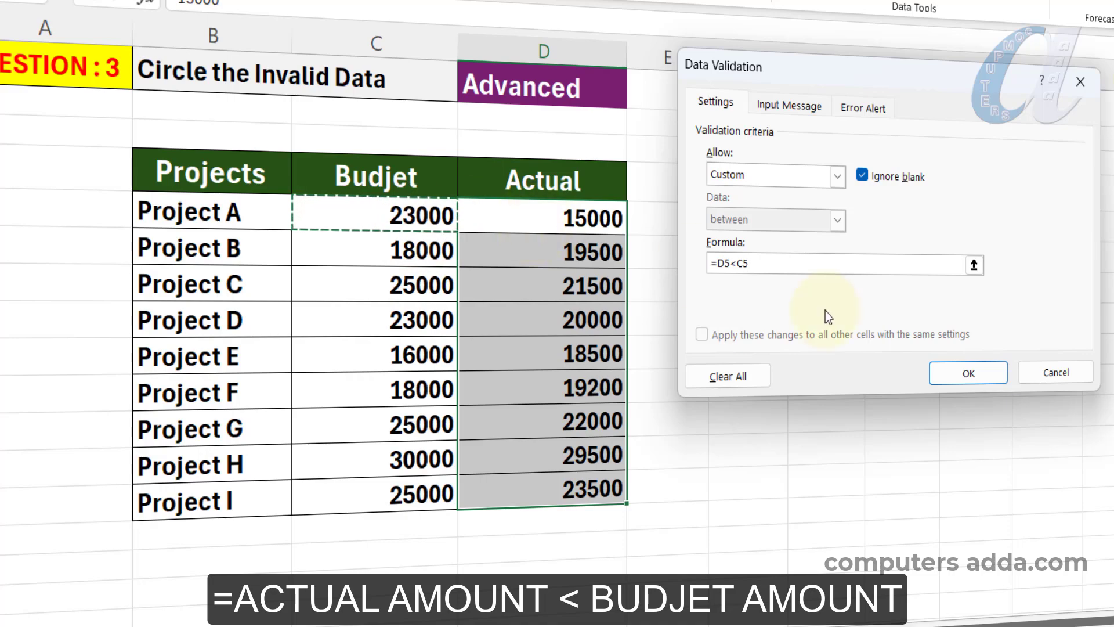
pyautogui.click(956, 373)
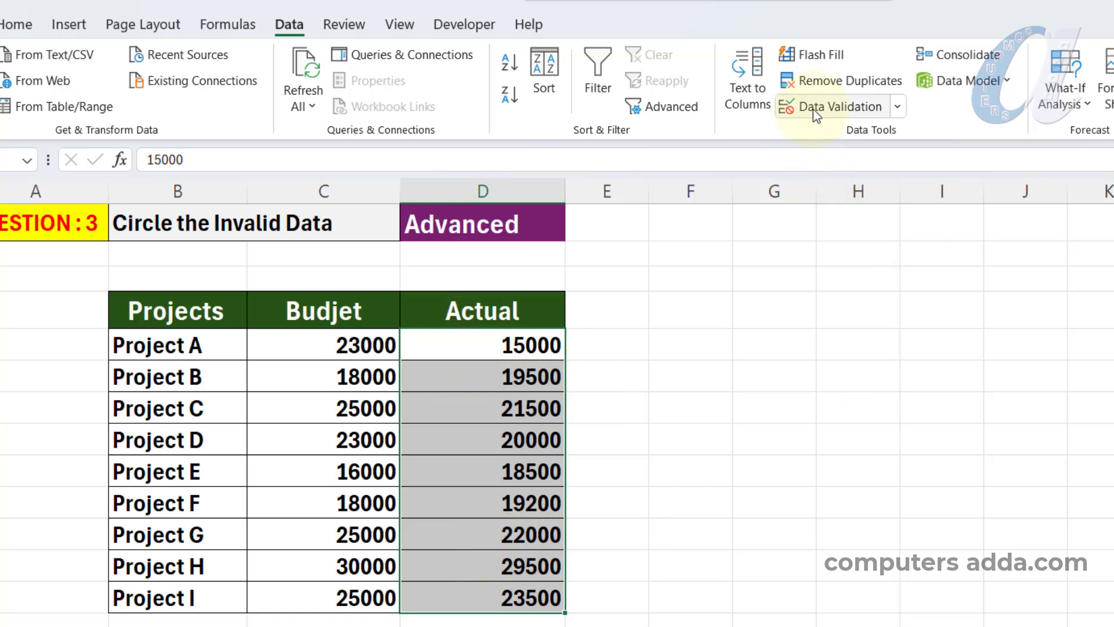
pyautogui.click(897, 109)
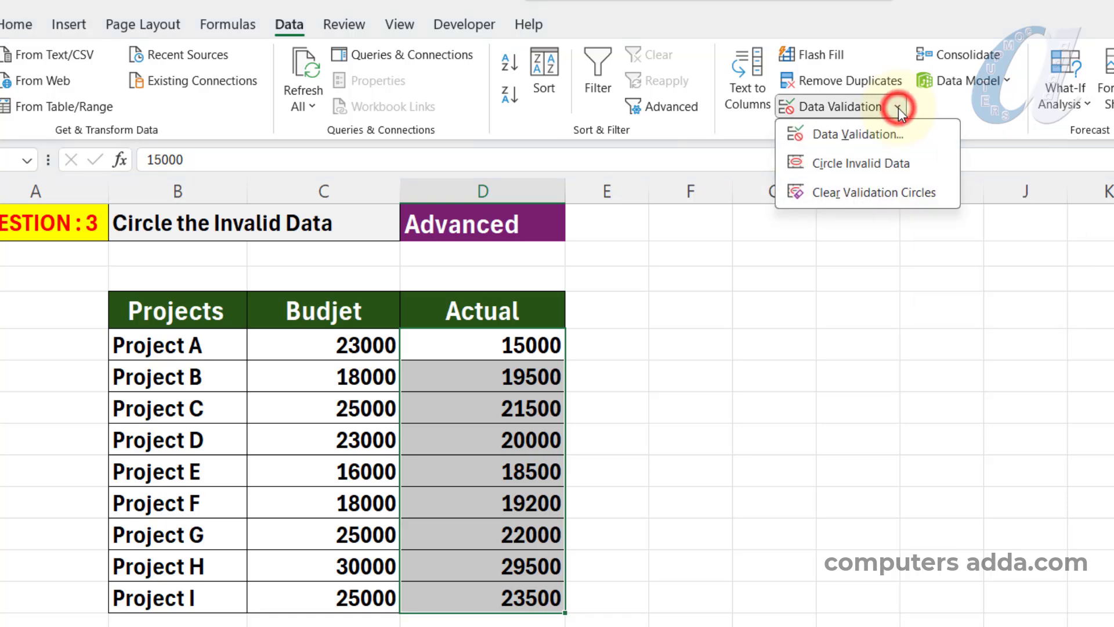
pyautogui.click(840, 164)
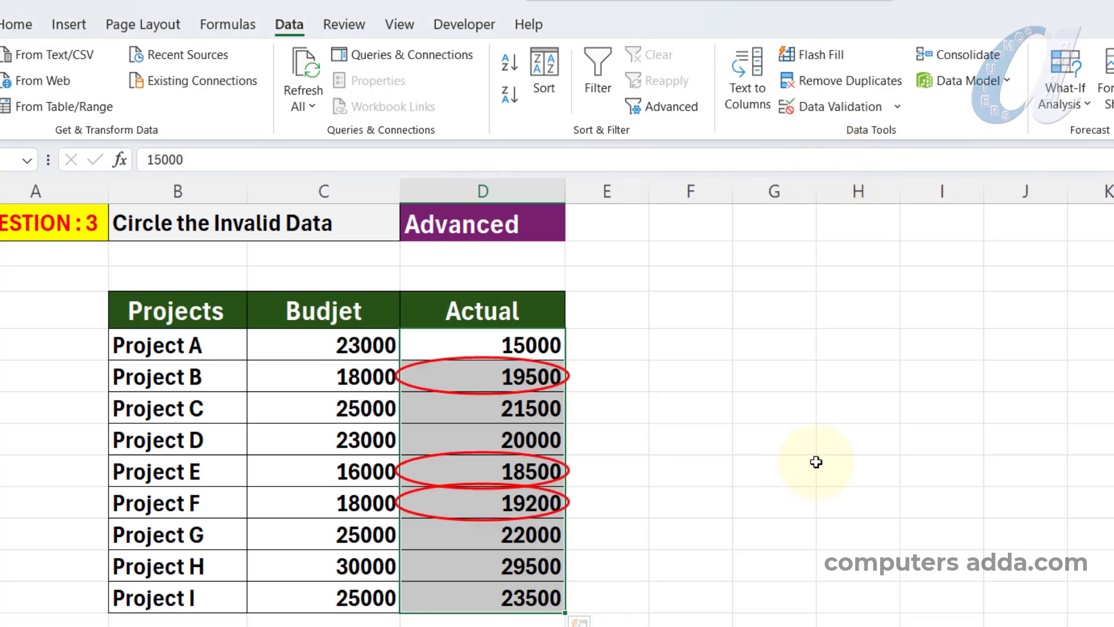
# Clear the validation circles from the Actual values in D5:D13 and remove their data validation rule
pyautogui.click(778, 430)
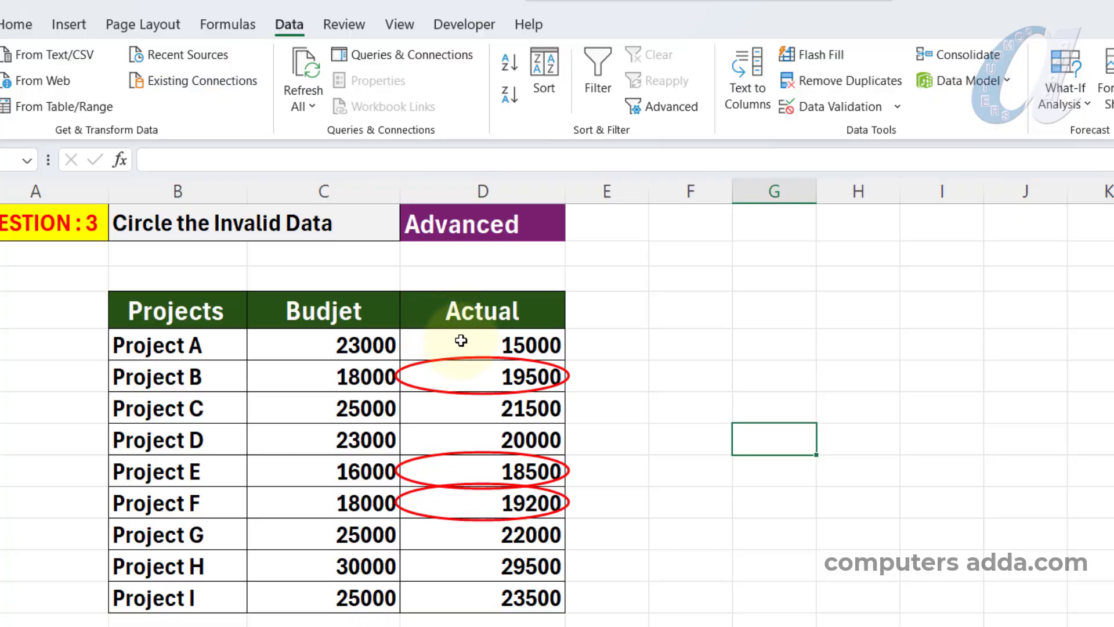
pyautogui.moveTo(461, 339); pyautogui.dragTo(484, 590)
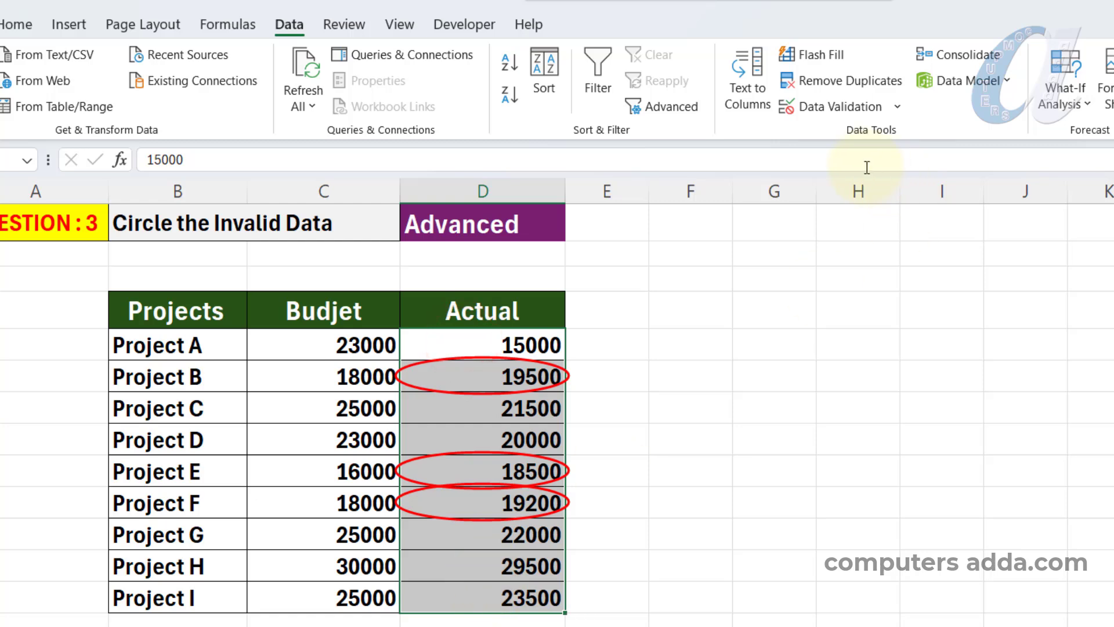
pyautogui.click(898, 108)
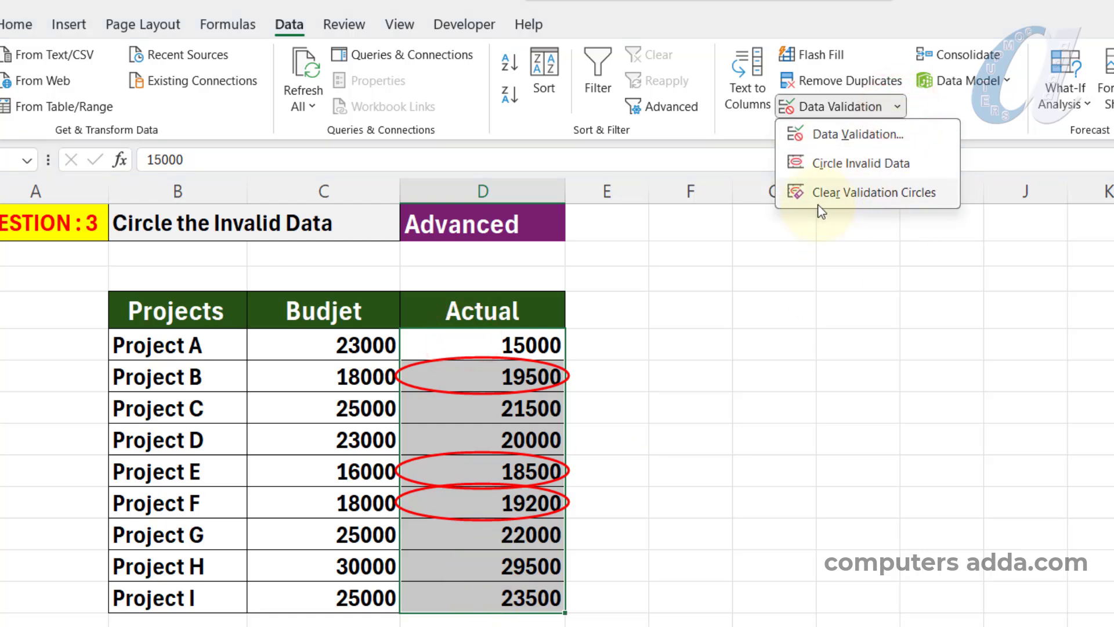
pyautogui.click(922, 194)
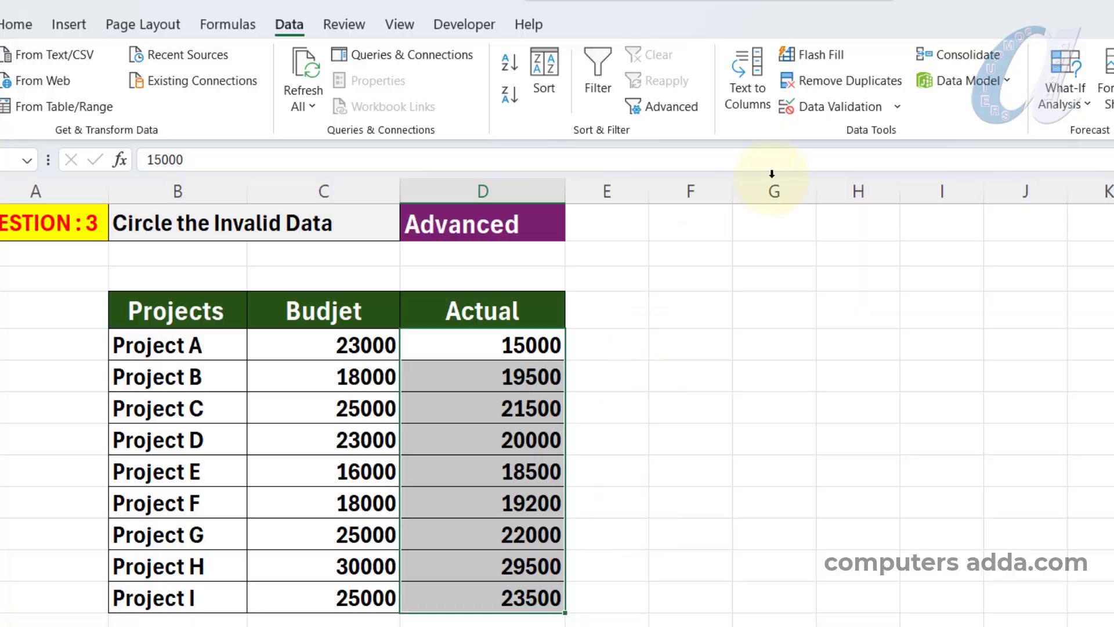
pyautogui.click(835, 106)
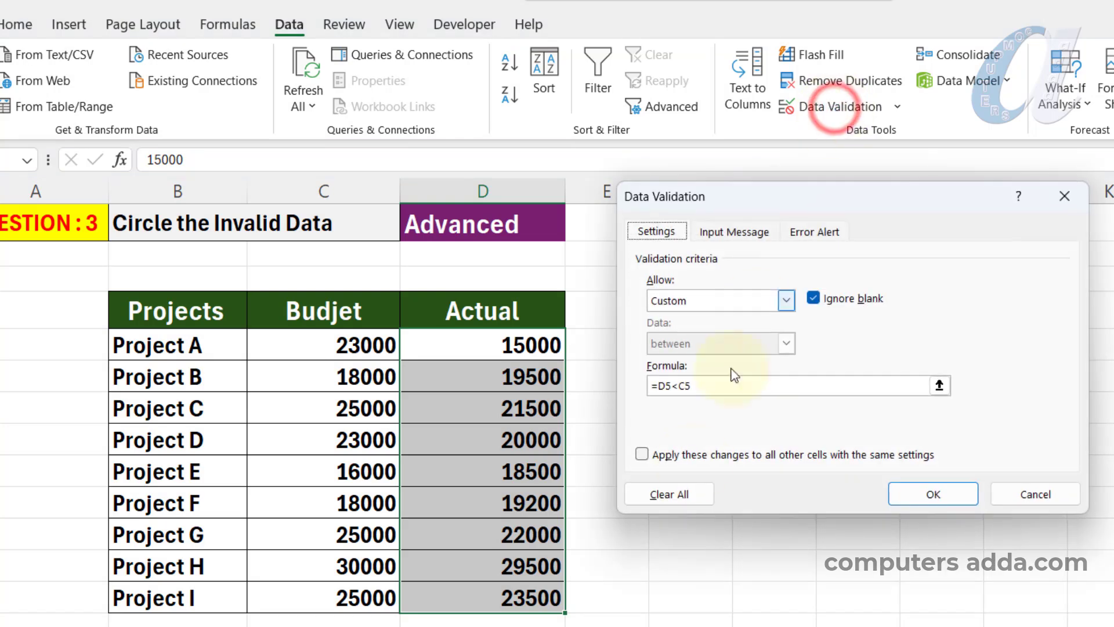
pyautogui.click(667, 496)
pyautogui.click(903, 494)
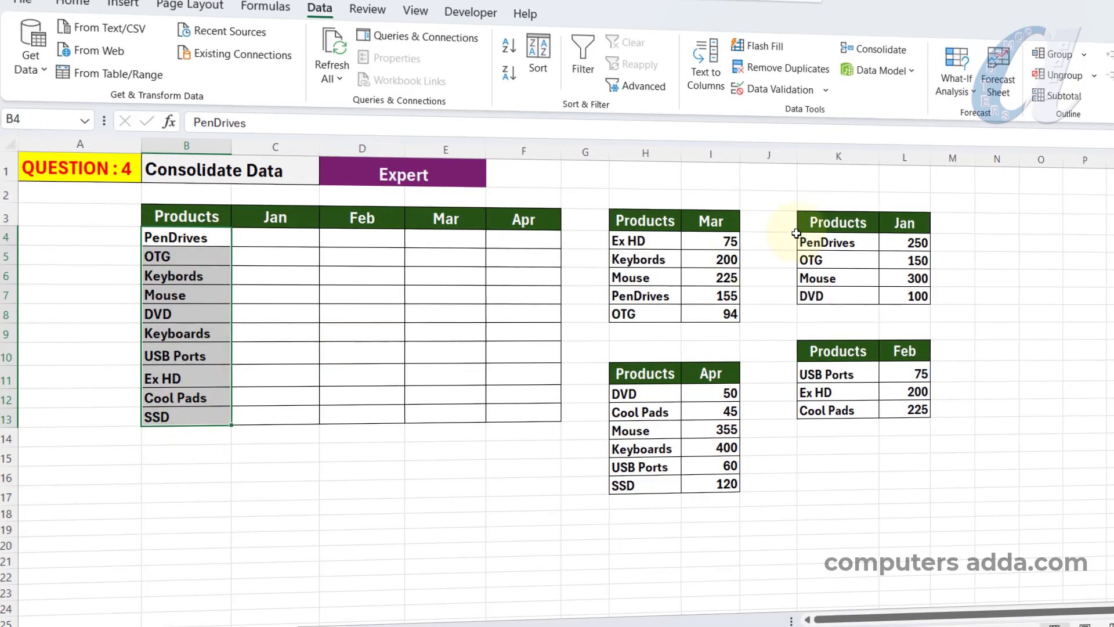
# Try filling the Jan column manually by copying the PenDrives and OTG values to C4:C5 and the Mouse and DVD values to C7:C8
pyautogui.moveTo(718, 240); pyautogui.dragTo(728, 313)
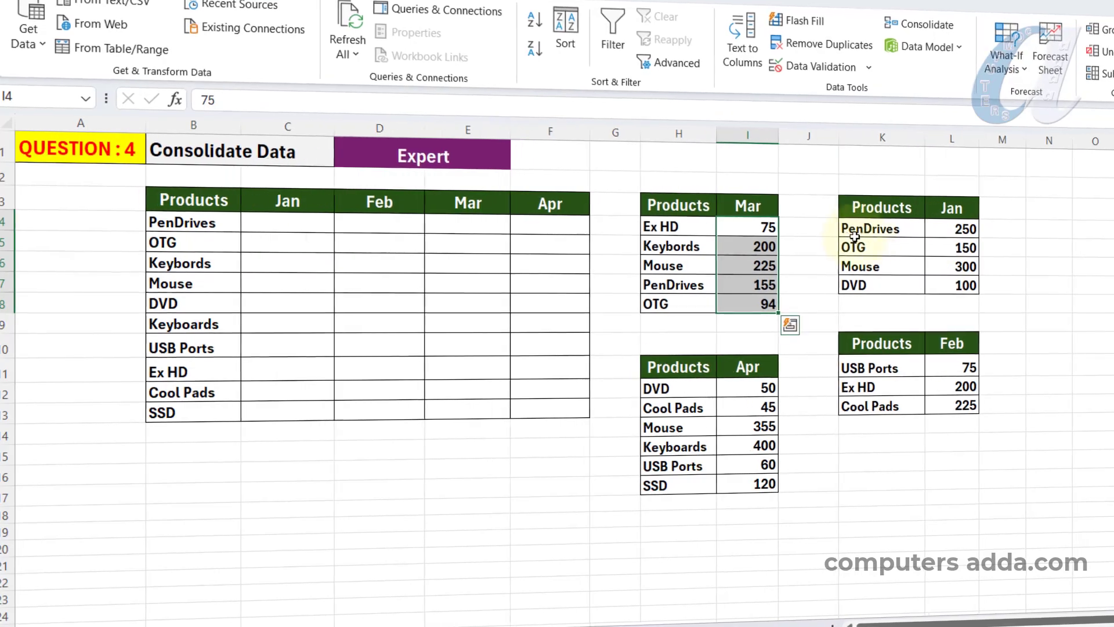
pyautogui.moveTo(939, 230); pyautogui.dragTo(956, 249)
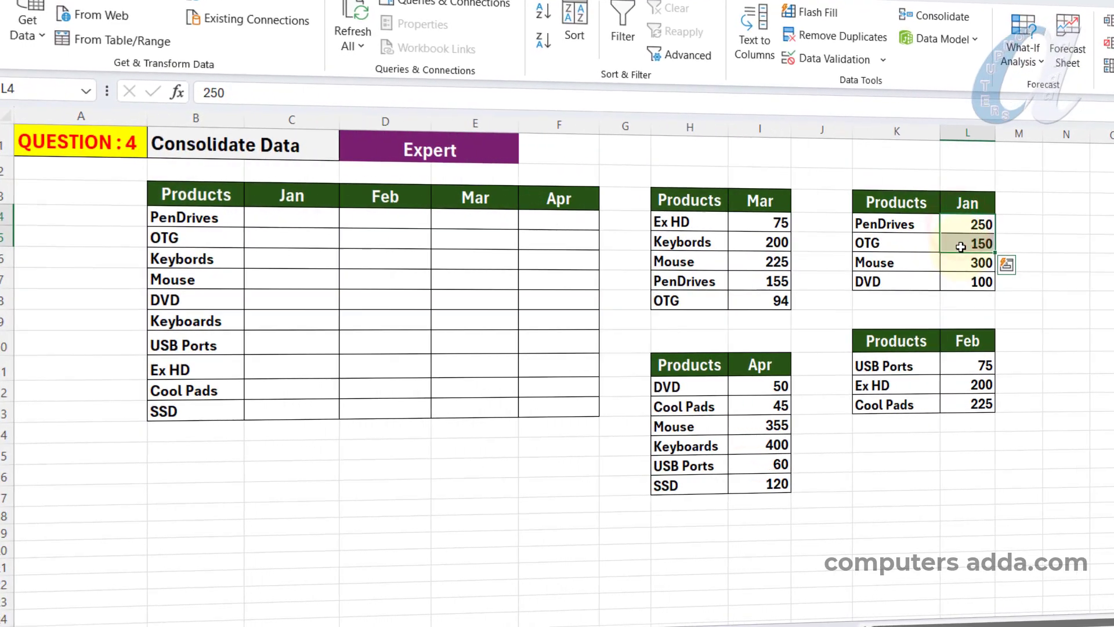
pyautogui.hotkey('ctrl', 'c')
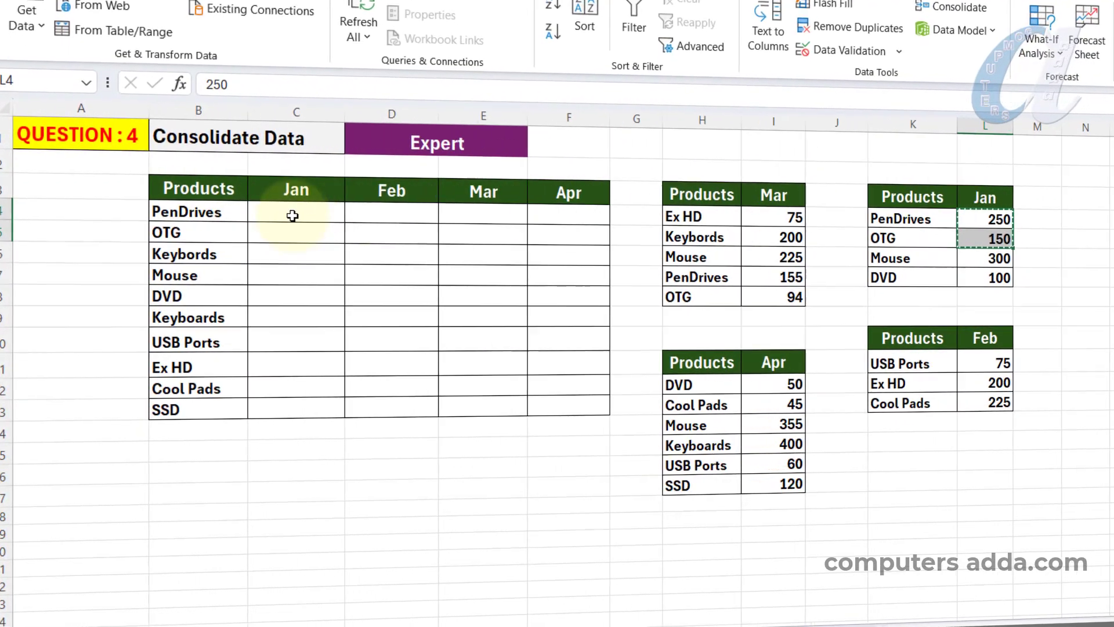
pyautogui.click(294, 215)
pyautogui.hotkey('ctrl', 'v')
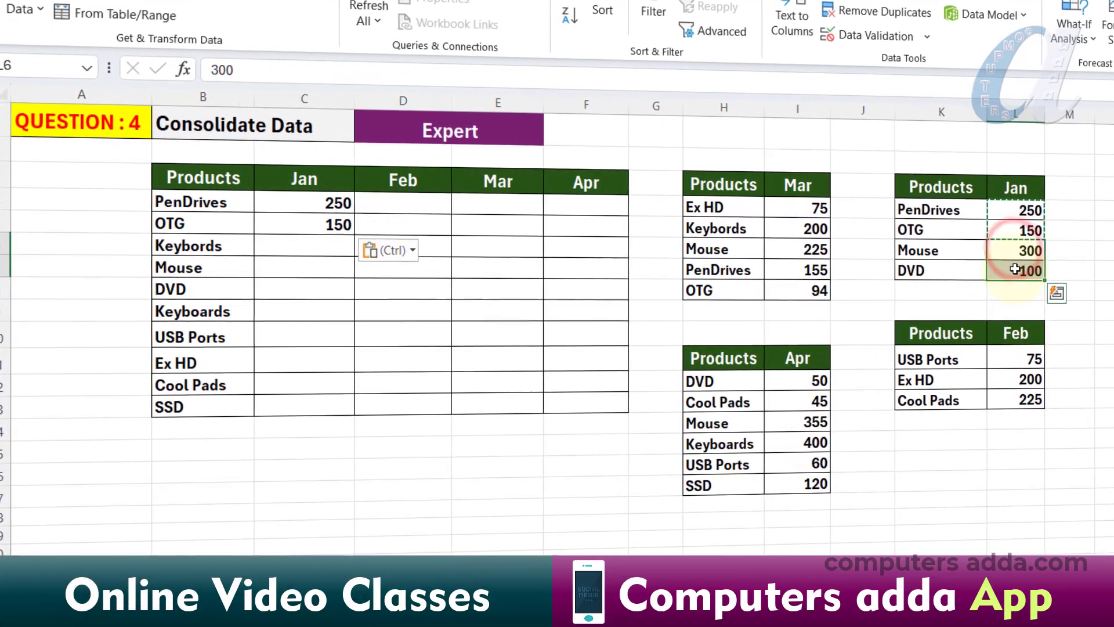
pyautogui.click(288, 264)
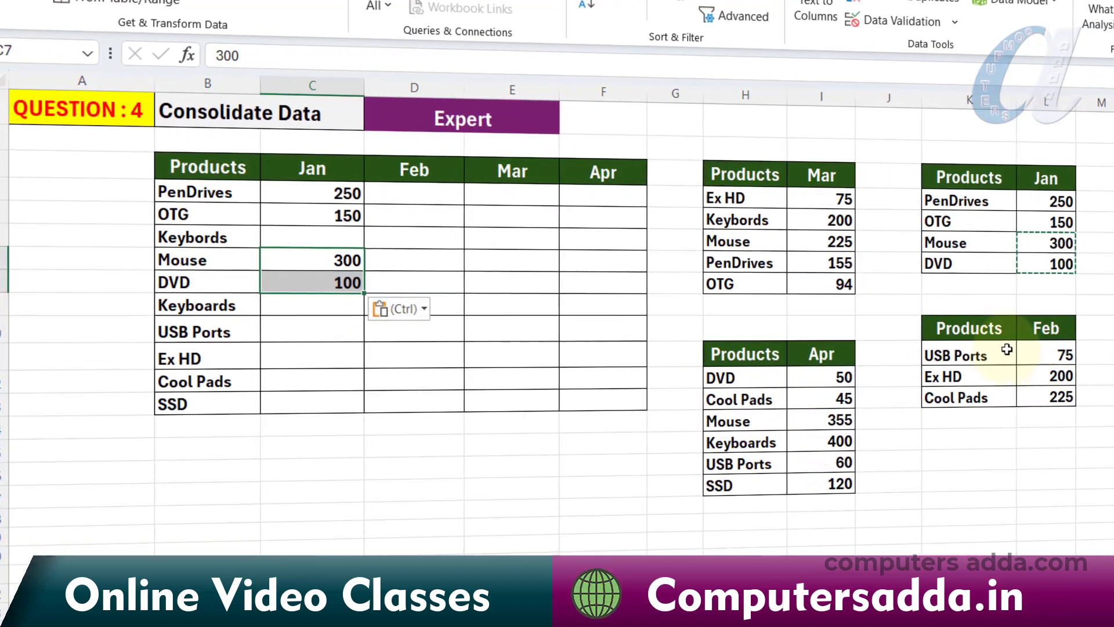
pyautogui.moveTo(1043, 355); pyautogui.dragTo(1046, 384)
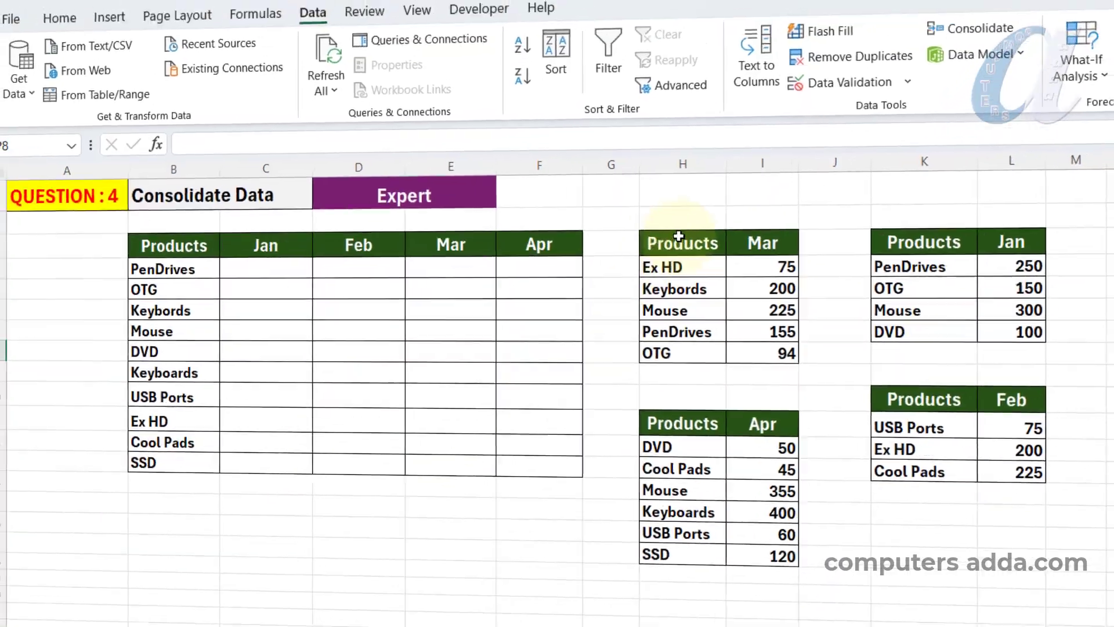
pyautogui.moveTo(667, 255); pyautogui.dragTo(1034, 577)
pyautogui.moveTo(255, 287); pyautogui.dragTo(551, 489)
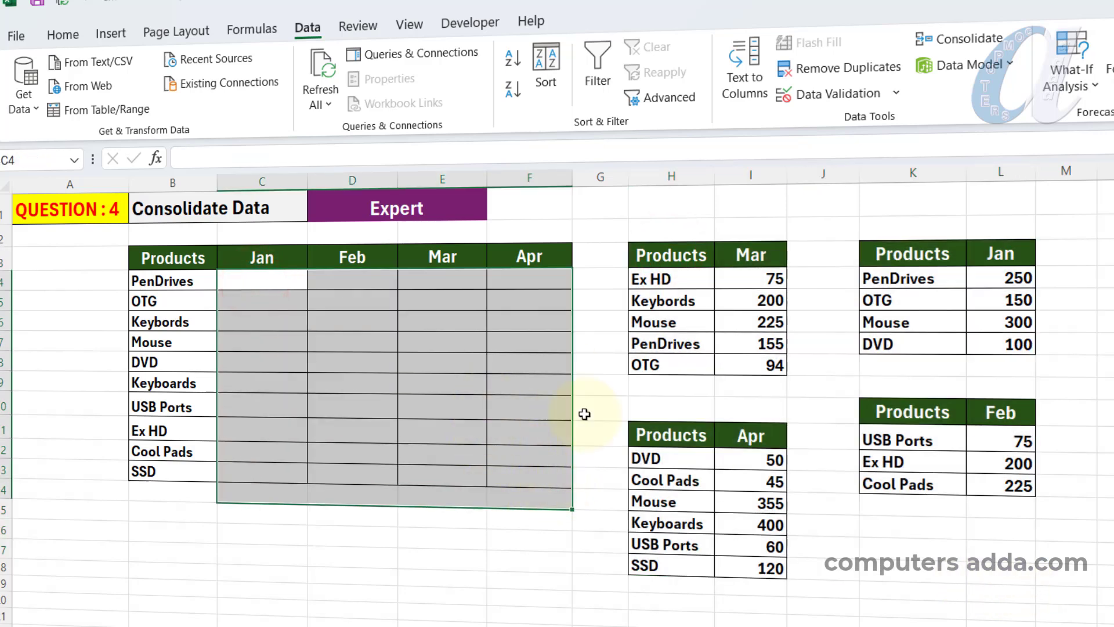
pyautogui.click(1102, 343)
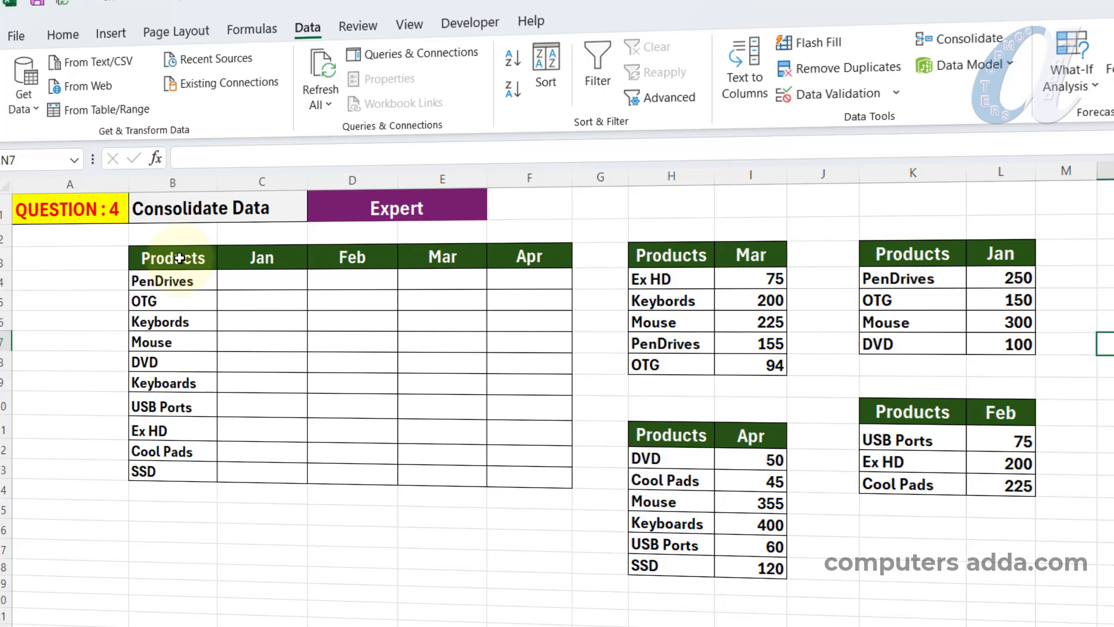
# Start a Sum consolidation at the Products header B3 and add the references K3:L7, K10:L13, H3:I8 and H11:I17
pyautogui.click(180, 258)
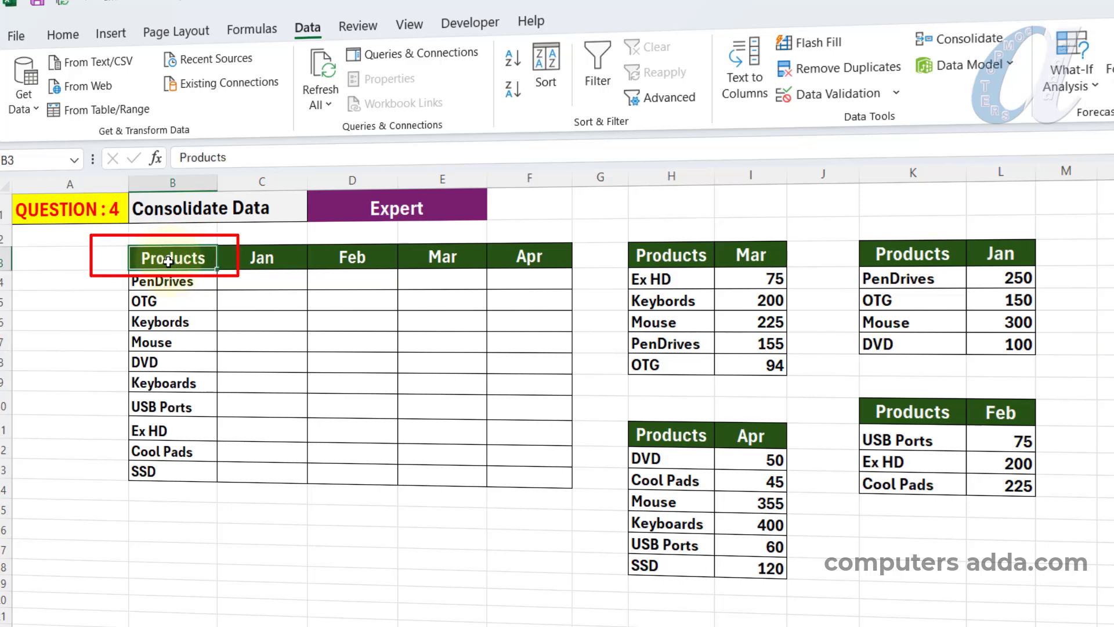
pyautogui.click(970, 40)
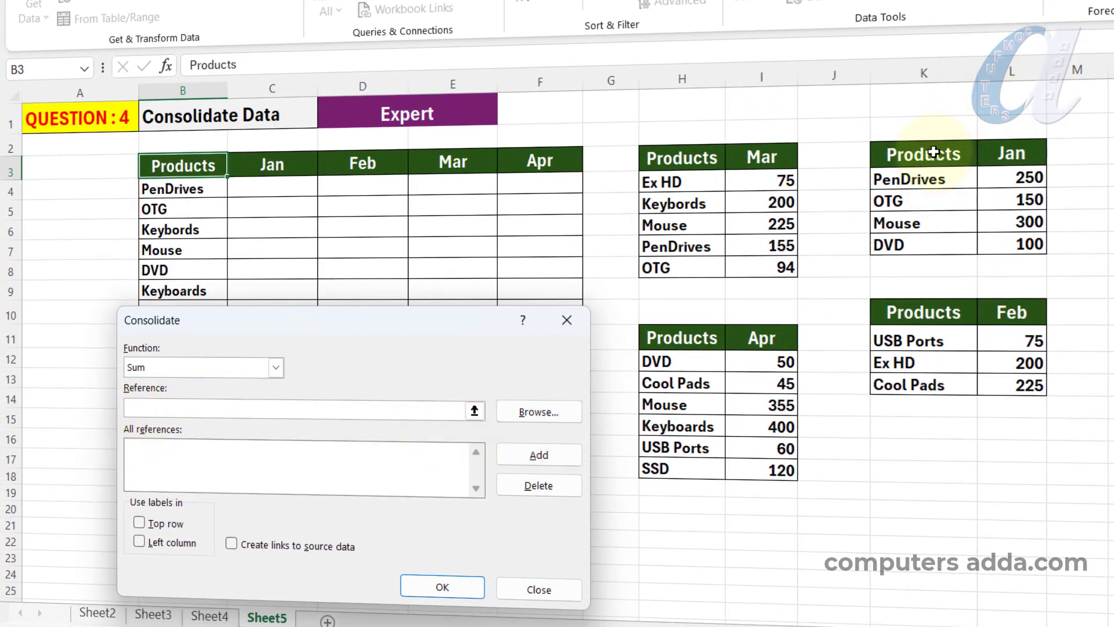
pyautogui.moveTo(933, 152); pyautogui.dragTo(993, 244)
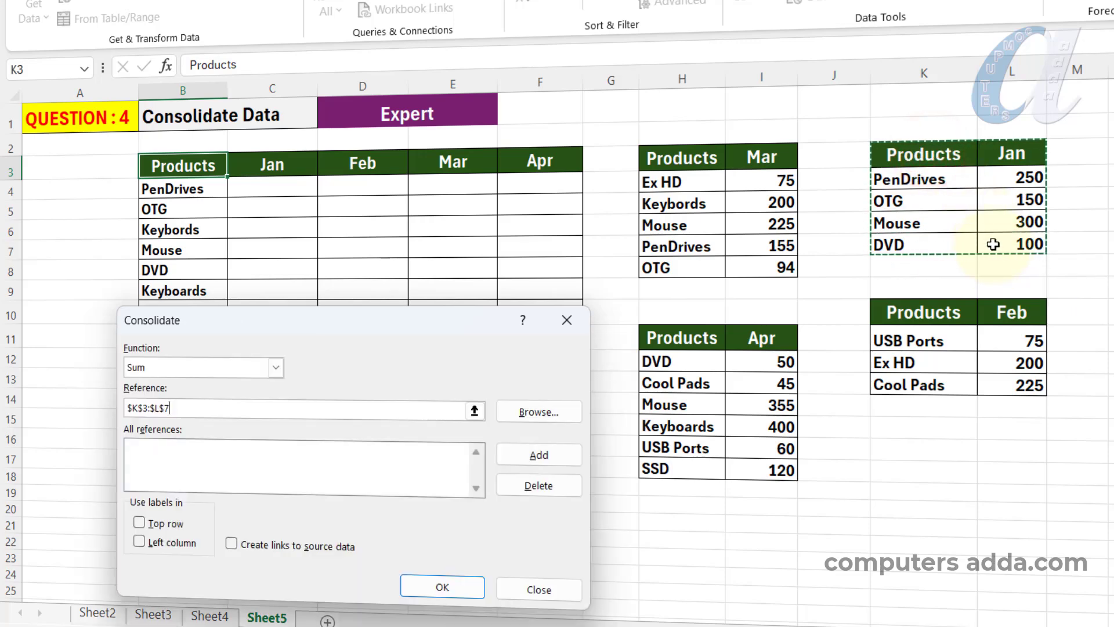
pyautogui.click(538, 458)
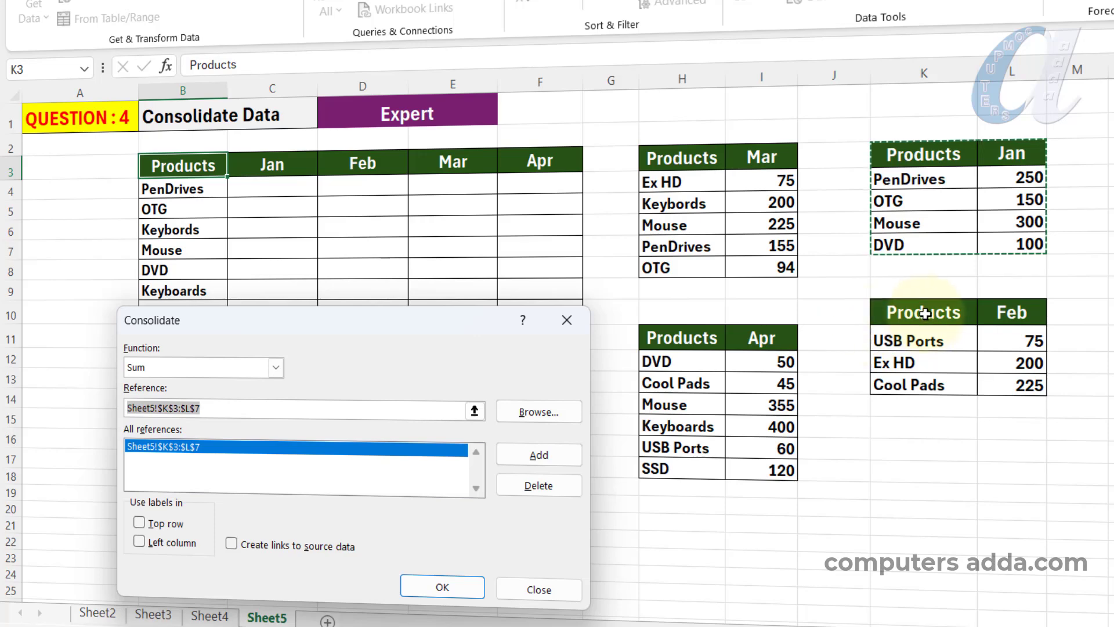
pyautogui.moveTo(923, 312); pyautogui.dragTo(983, 381)
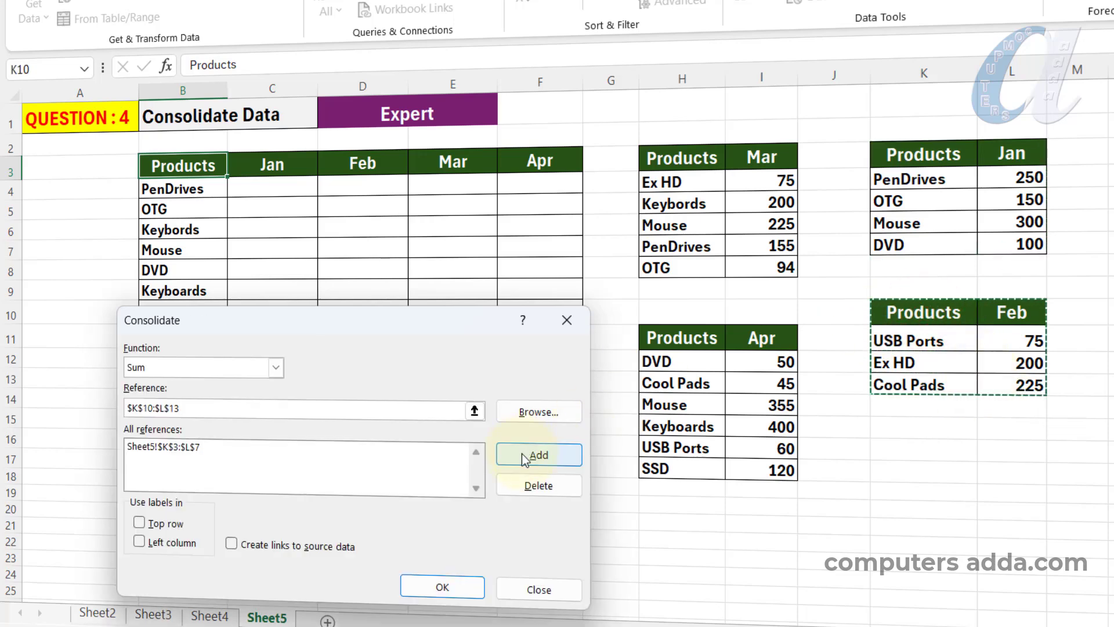
pyautogui.click(539, 455)
pyautogui.moveTo(673, 157); pyautogui.dragTo(757, 264)
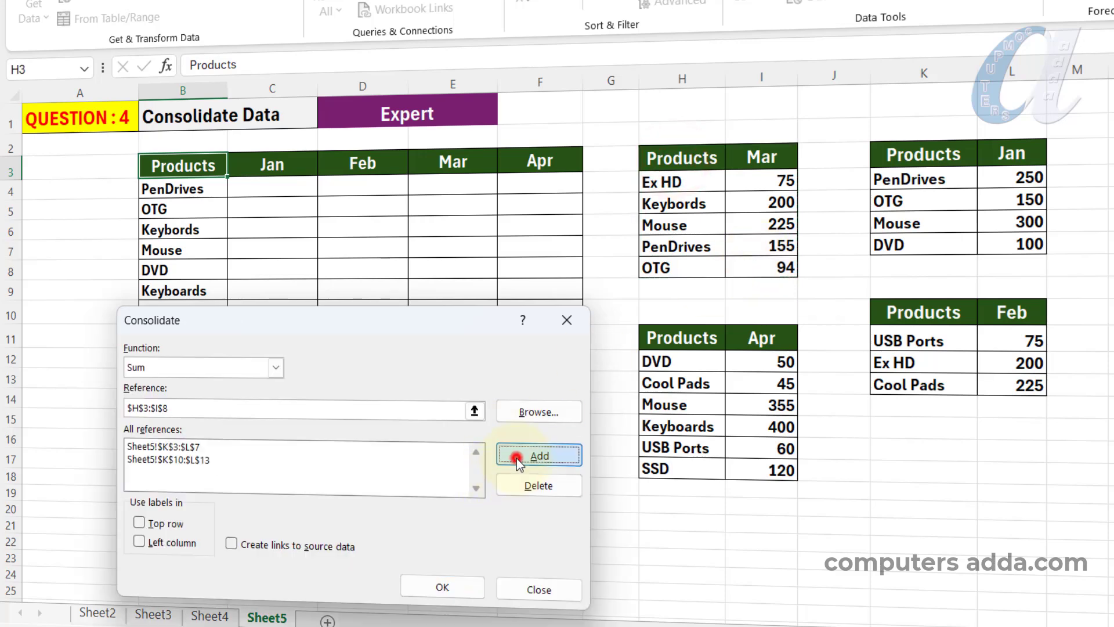
pyautogui.click(538, 455)
pyautogui.moveTo(680, 338); pyautogui.dragTo(754, 467)
pyautogui.click(544, 456)
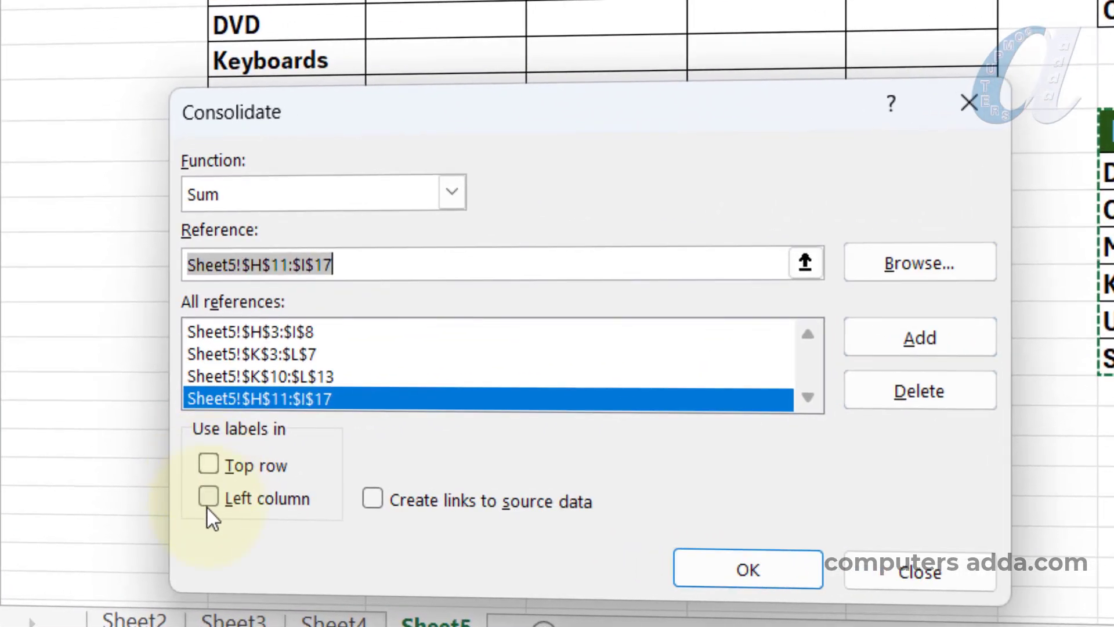
# Use the top row and left column as labels and run the consolidation into the products table
pyautogui.click(207, 464)
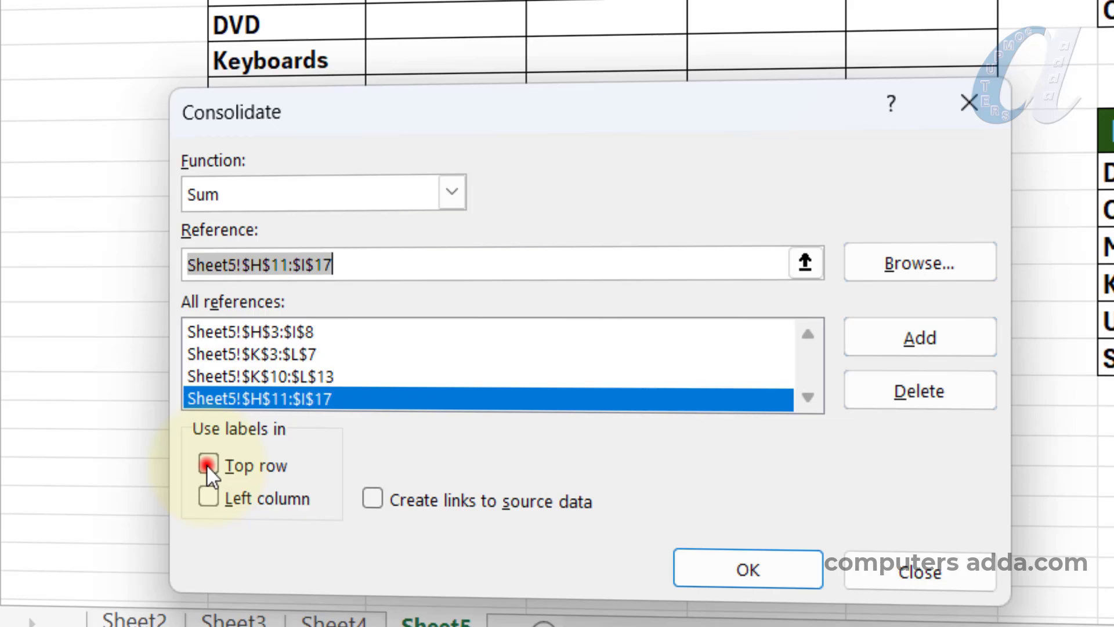
pyautogui.click(209, 495)
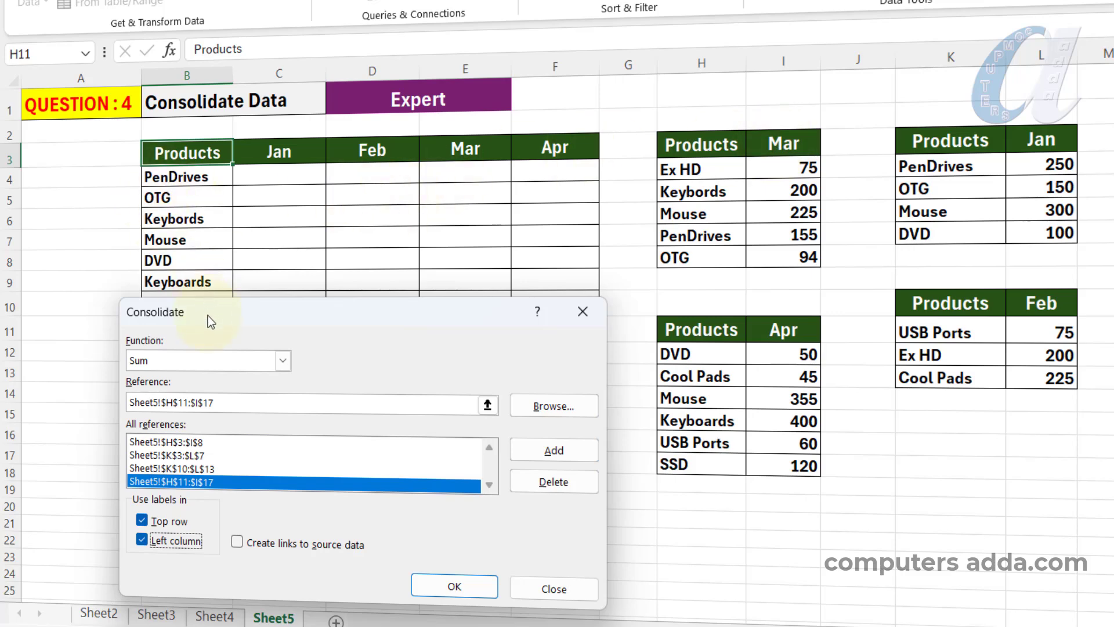
pyautogui.moveTo(207, 315); pyautogui.dragTo(196, 354)
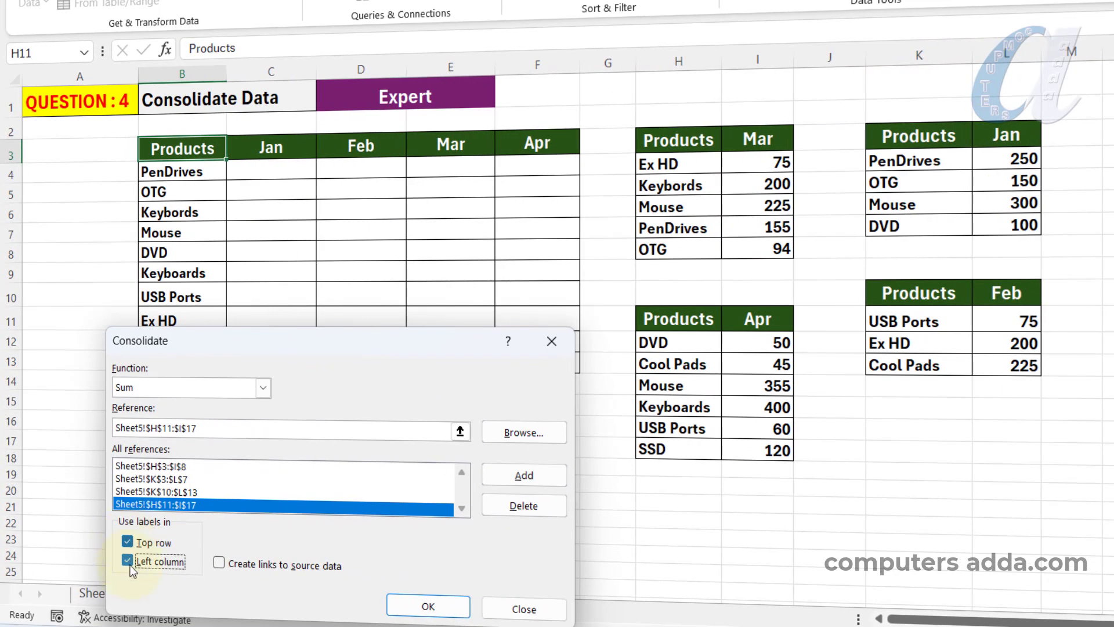
pyautogui.click(415, 607)
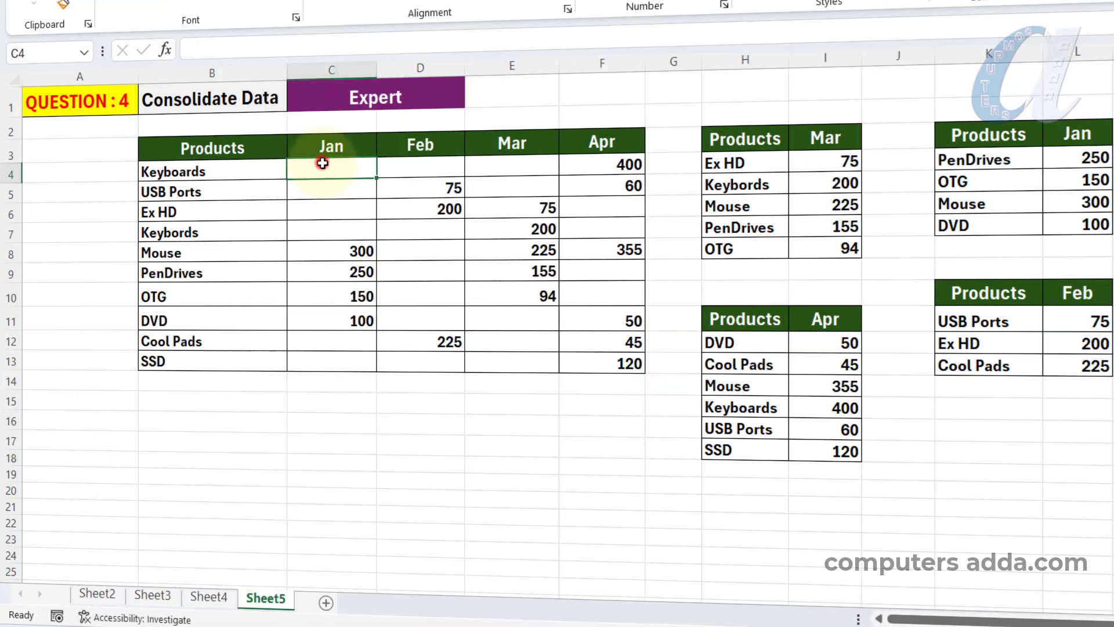
# Examine the consolidated Jan to Apr values in the products table against the four monthly source tables
pyautogui.moveTo(320, 166); pyautogui.dragTo(569, 362)
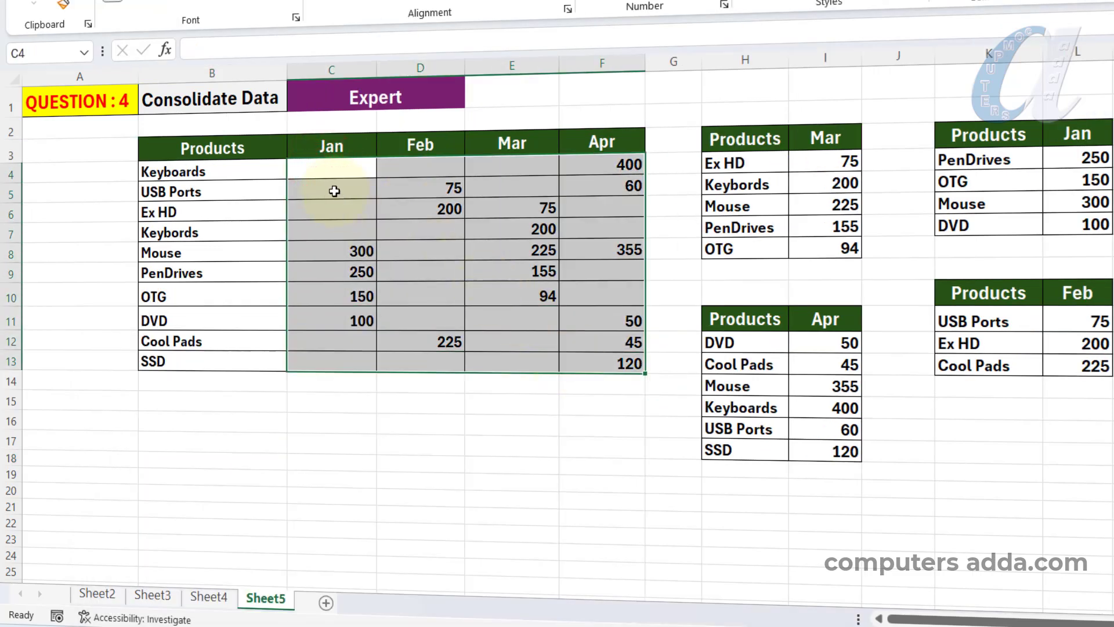
pyautogui.click(326, 319)
pyautogui.click(419, 497)
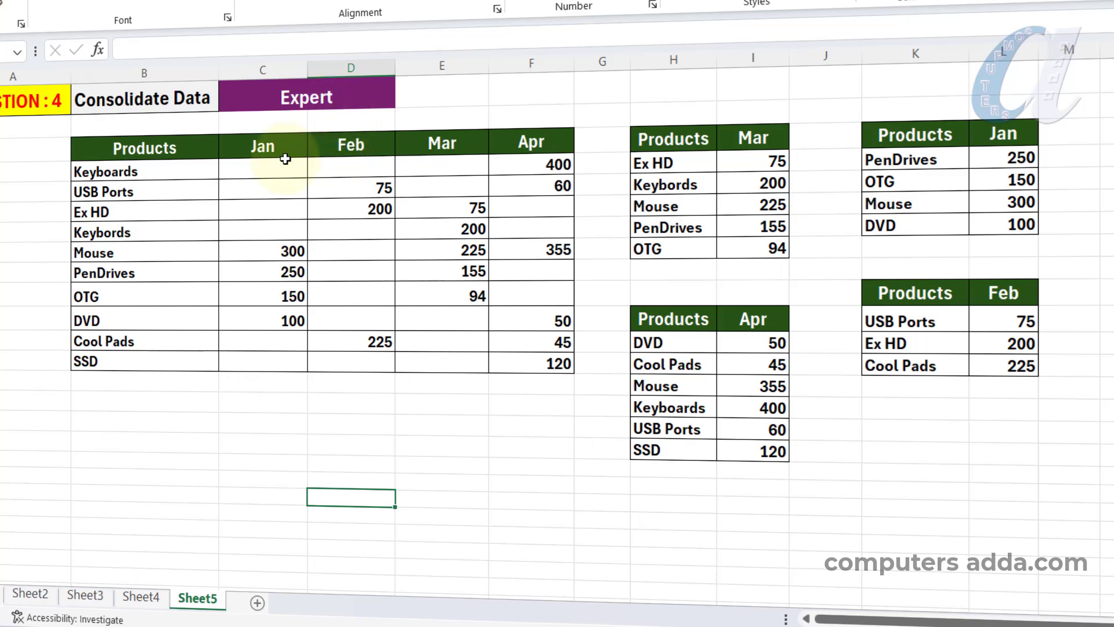
pyautogui.moveTo(347, 168); pyautogui.dragTo(562, 314)
pyautogui.moveTo(491, 315); pyautogui.dragTo(497, 348)
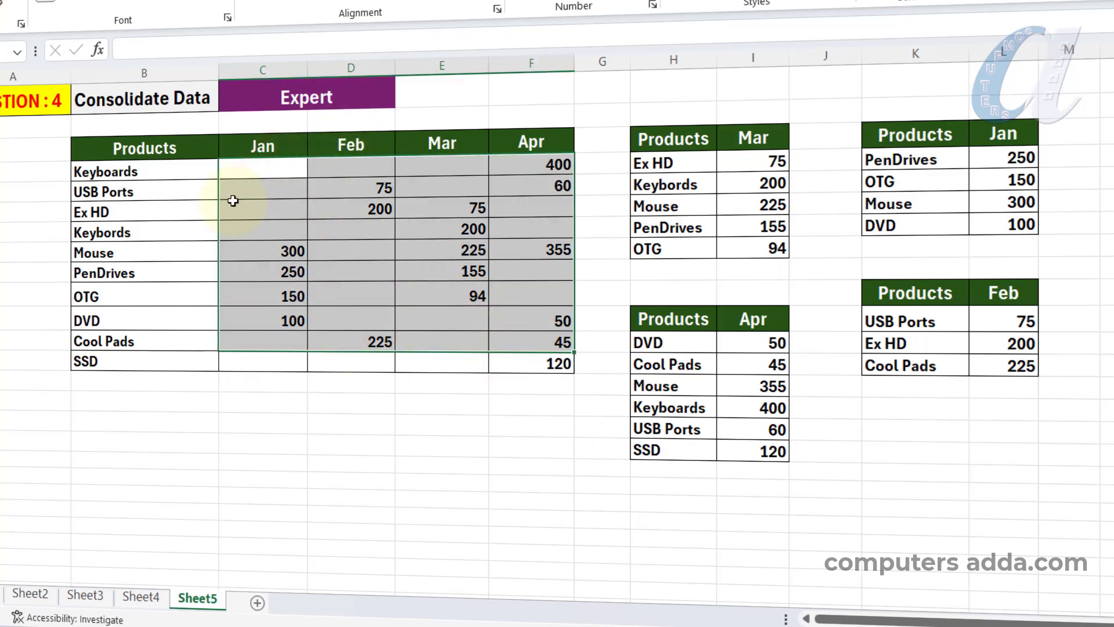
pyautogui.click(232, 201)
pyautogui.click(256, 251)
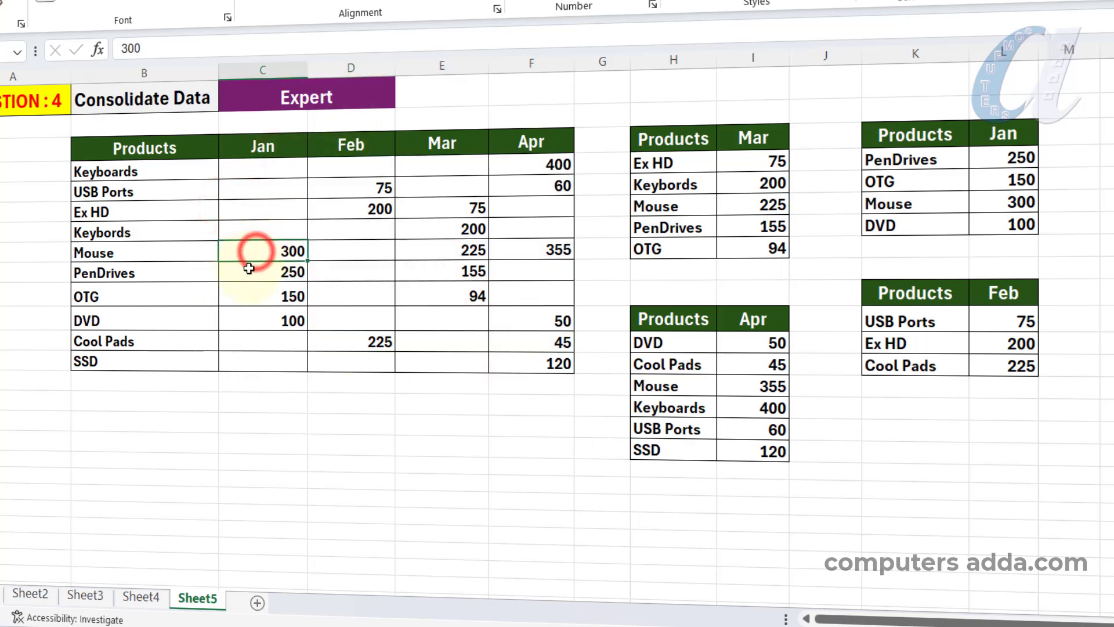
pyautogui.click(252, 298)
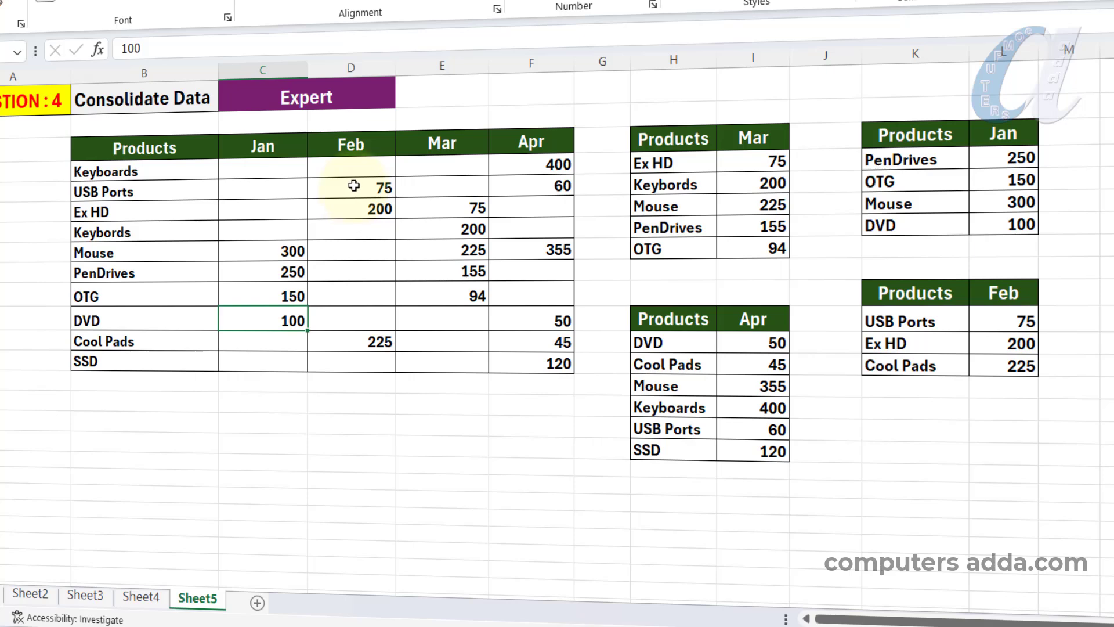
pyautogui.moveTo(354, 186); pyautogui.dragTo(351, 343)
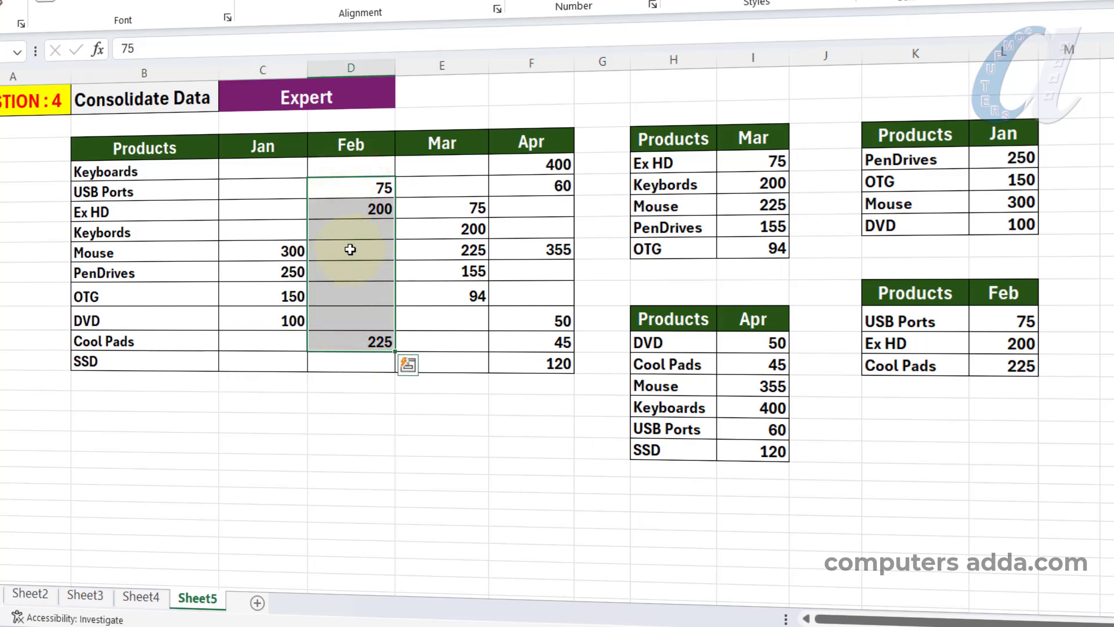
pyautogui.click(441, 363)
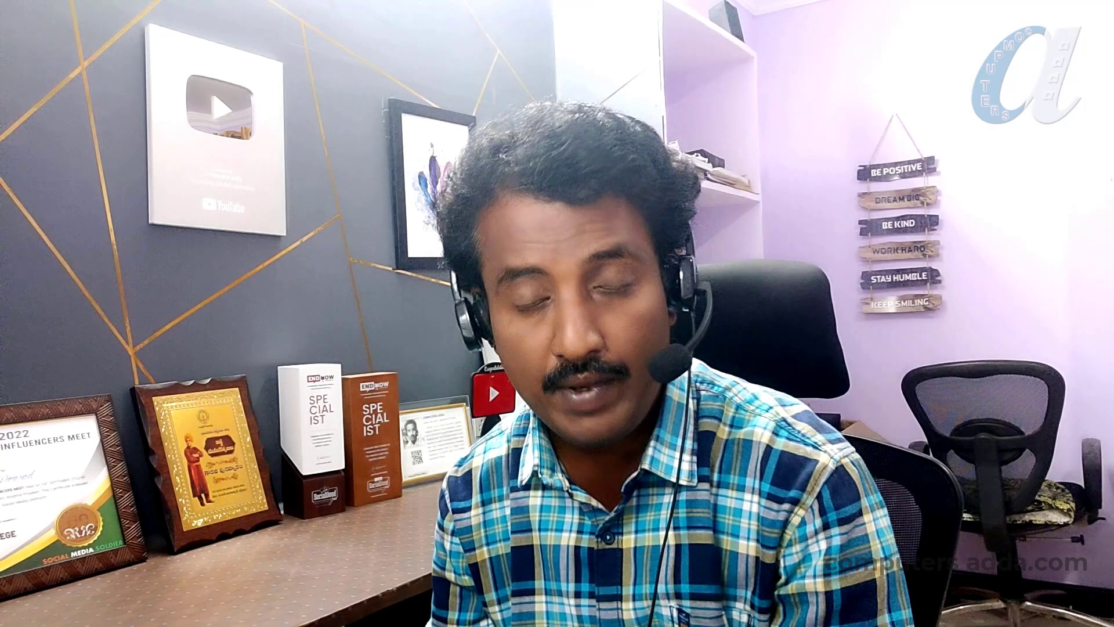